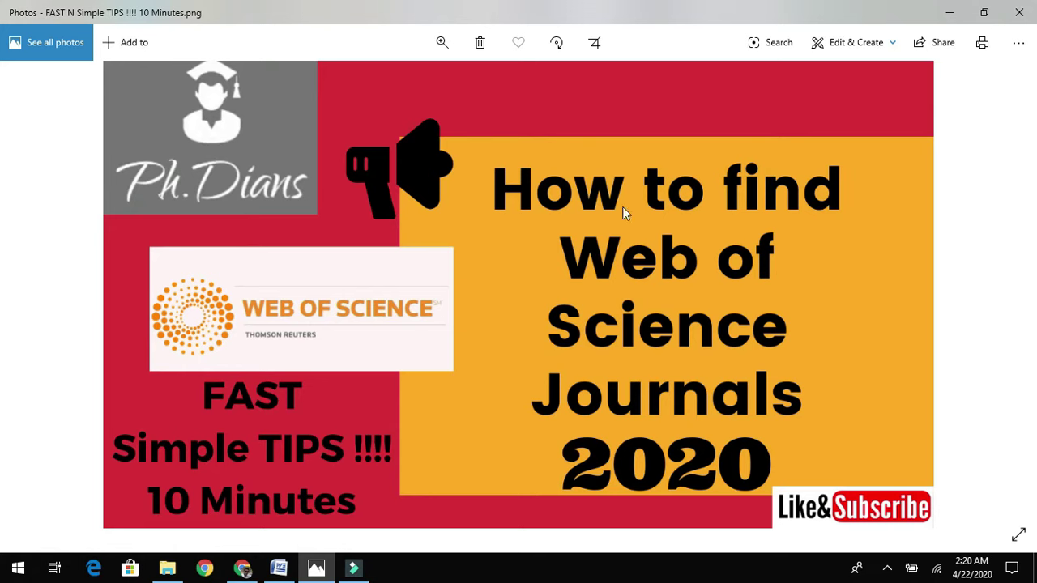
# Switch to Chrome, search Google for "web of science search" and open the Web of Science Master Journal List result.
pyautogui.click(243, 570)
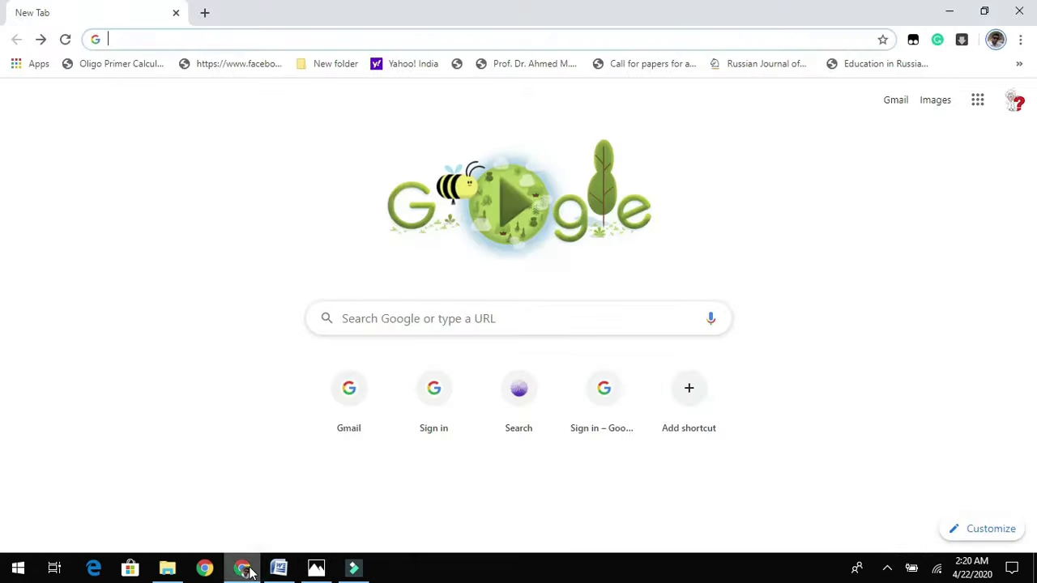
pyautogui.click(453, 38)
pyautogui.write('web')
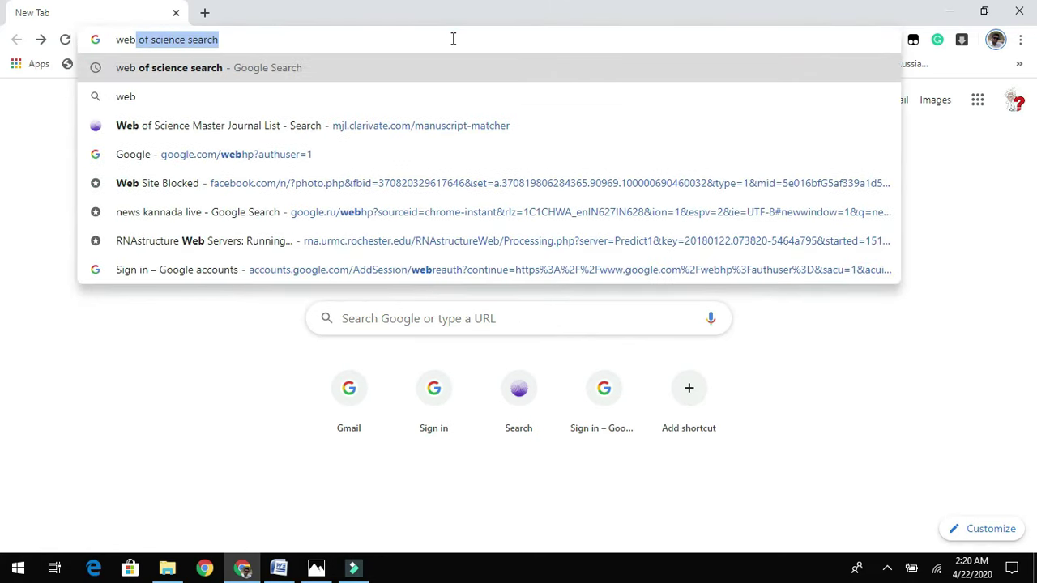
pyautogui.press('Right')
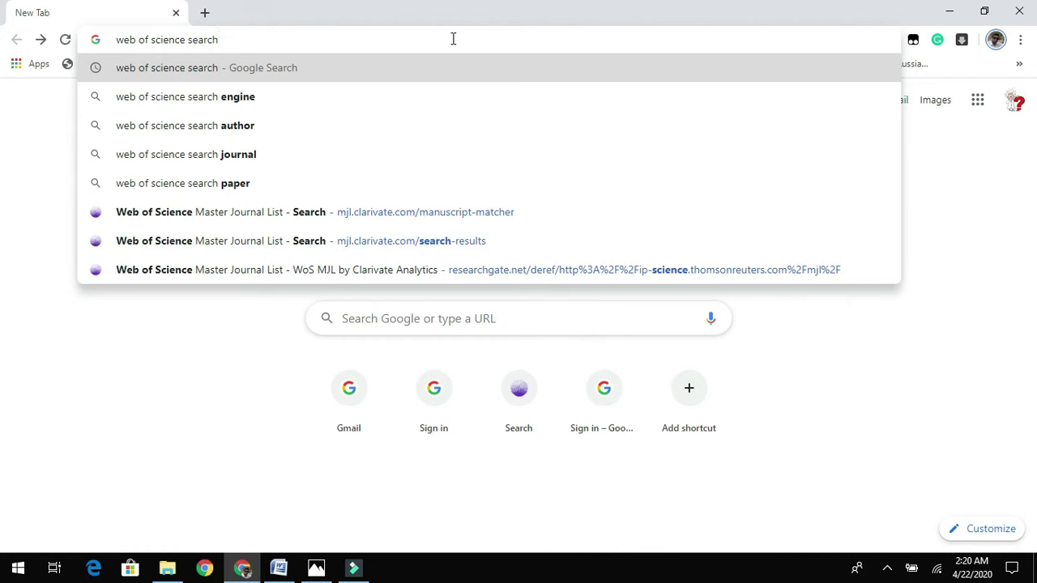
pyautogui.press('Return')
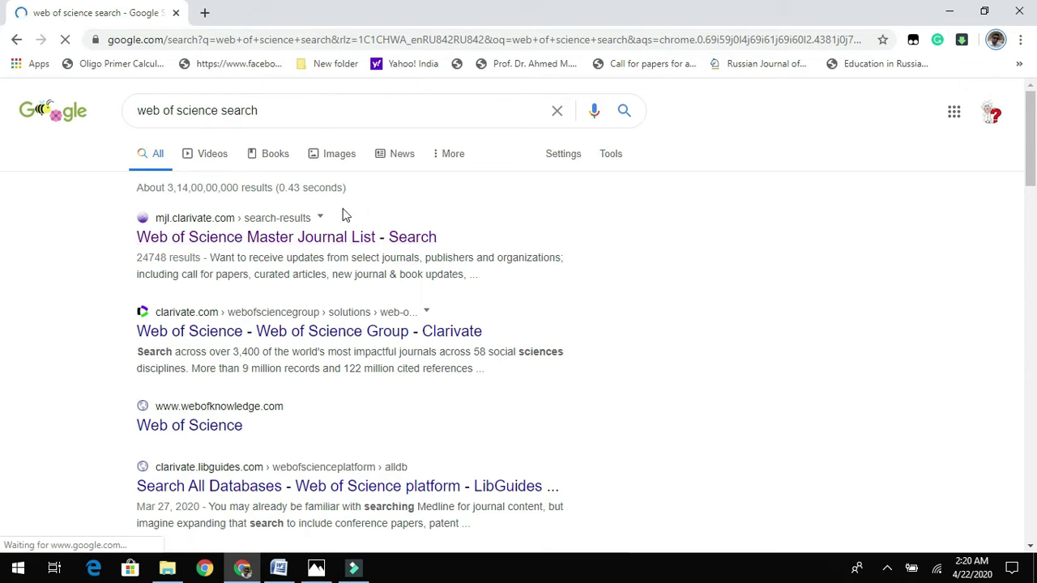
pyautogui.click(319, 238)
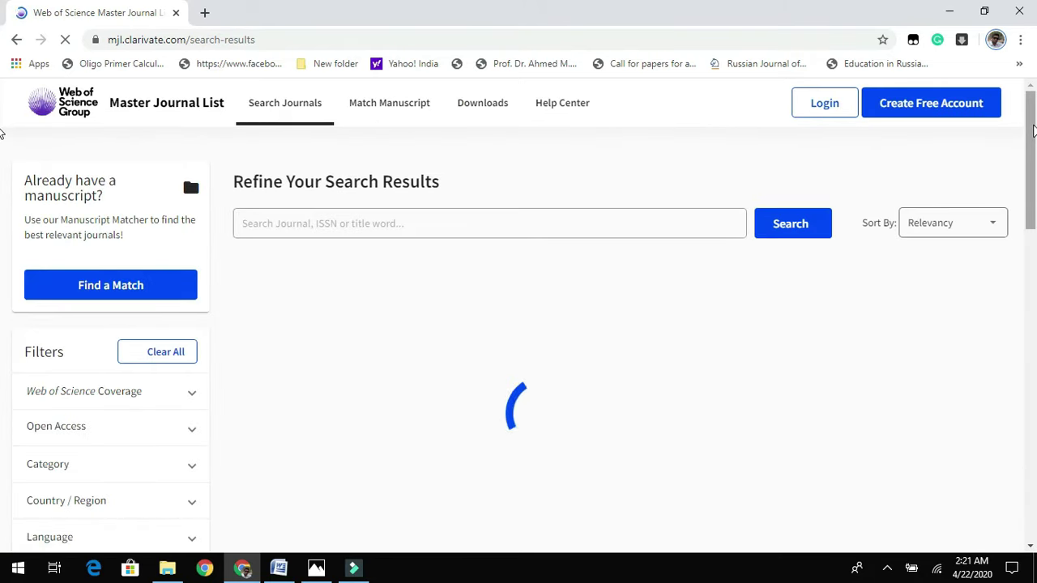
# Open the Master Journal List login page and fill in the account's email address.
pyautogui.click(825, 104)
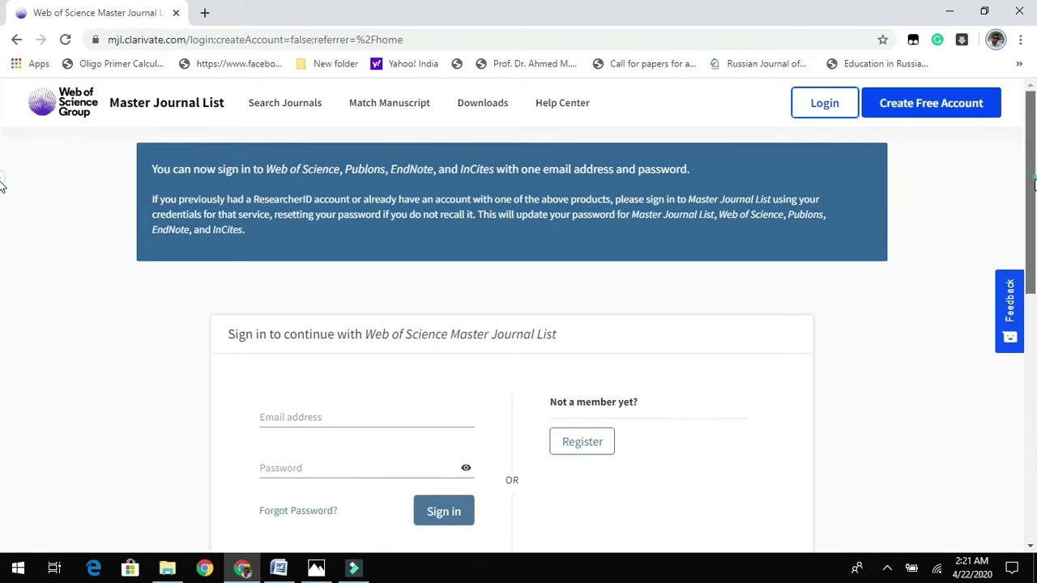
pyautogui.scroll(-1, 3, 195)
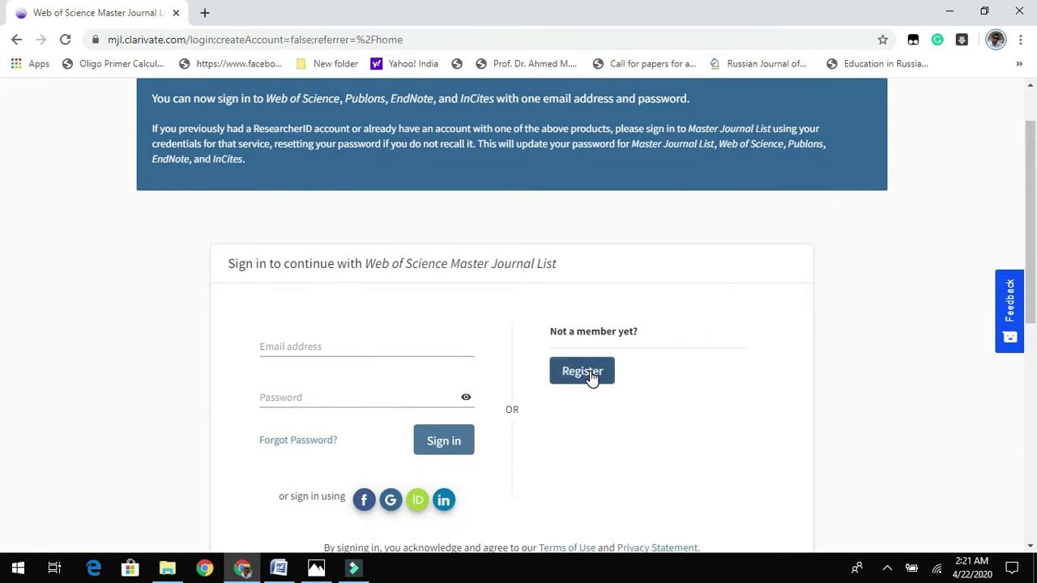
pyautogui.click(429, 348)
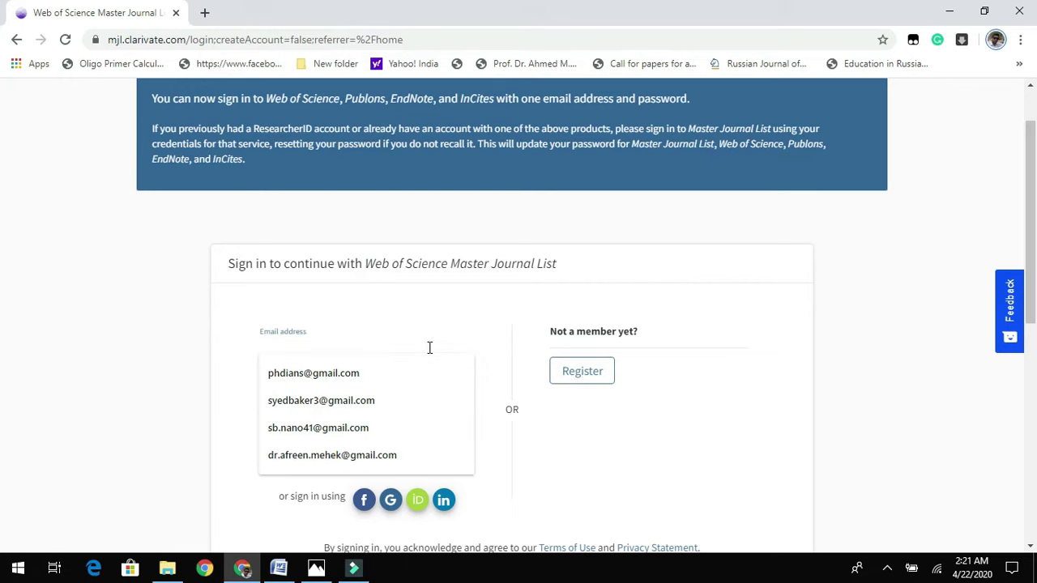
pyautogui.click(328, 376)
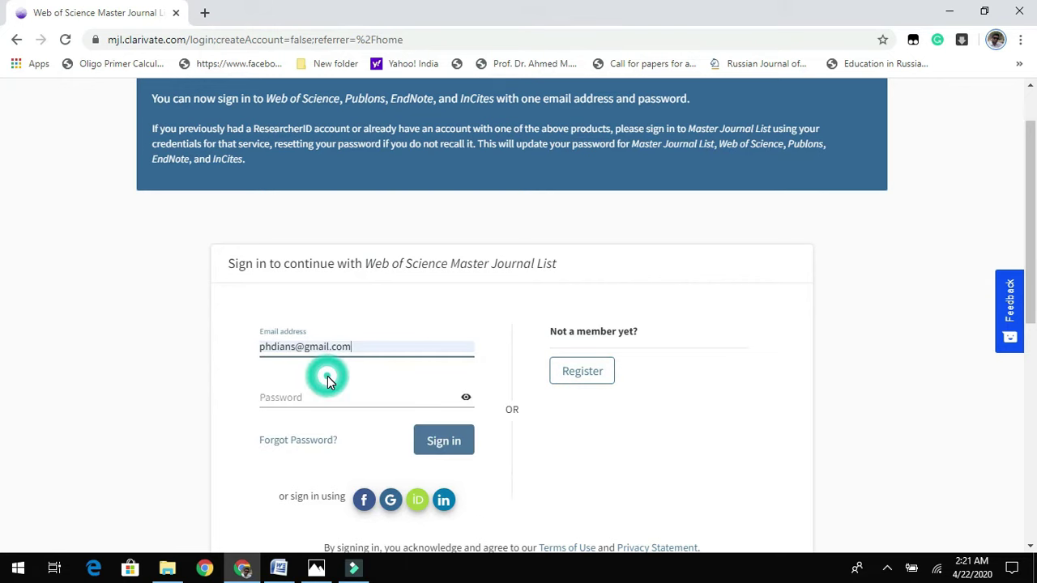
# Try to sign in to the Master Journal List with the account password.
pyautogui.click(315, 397)
pyautogui.write('••••••••••')
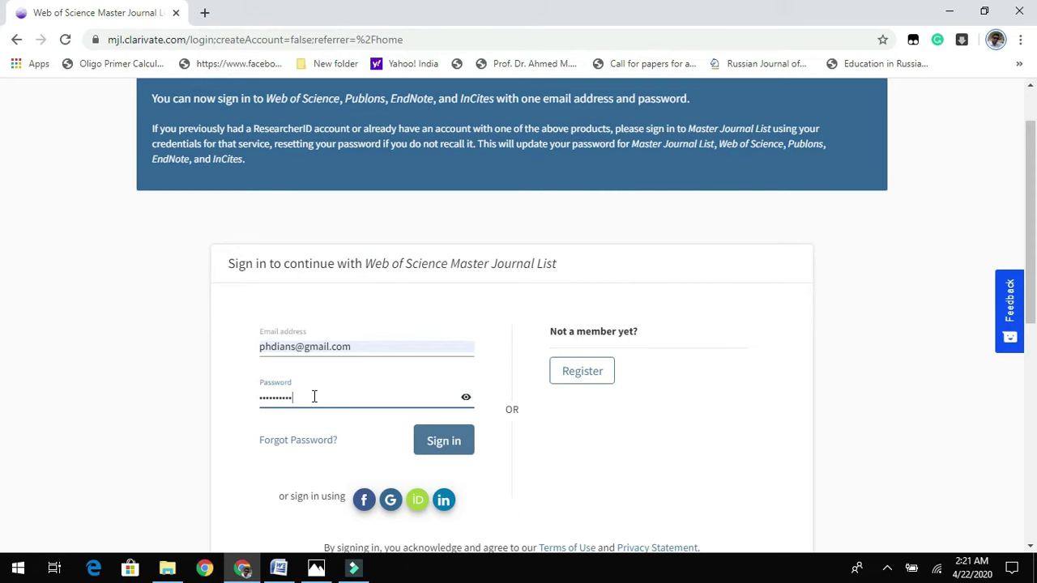
pyautogui.click(430, 449)
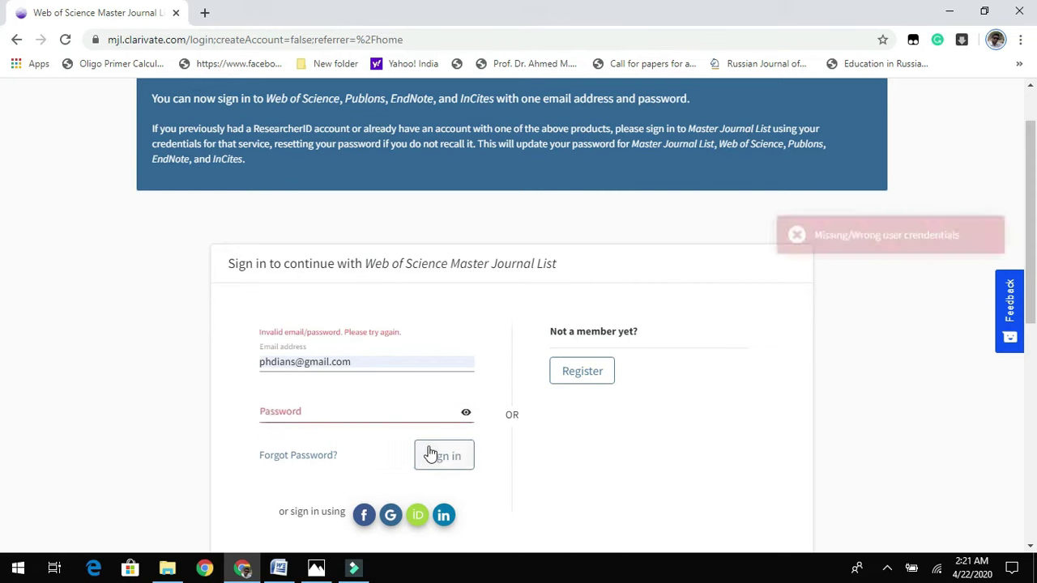
# Enter the account password again and sign in to the Master Journal List.
pyautogui.click(382, 416)
pyautogui.write('•••••••')
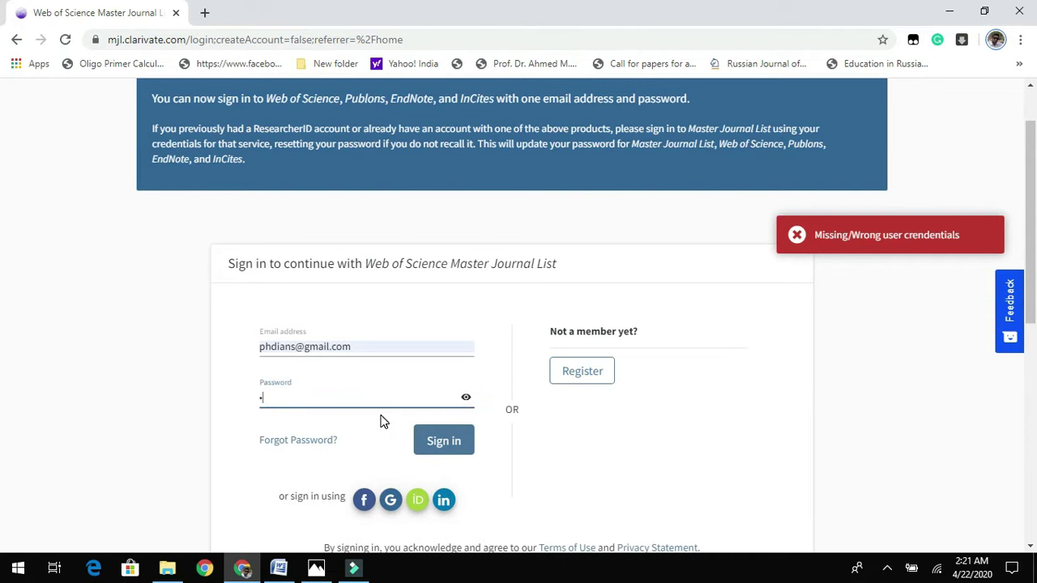
pyautogui.write('••••')
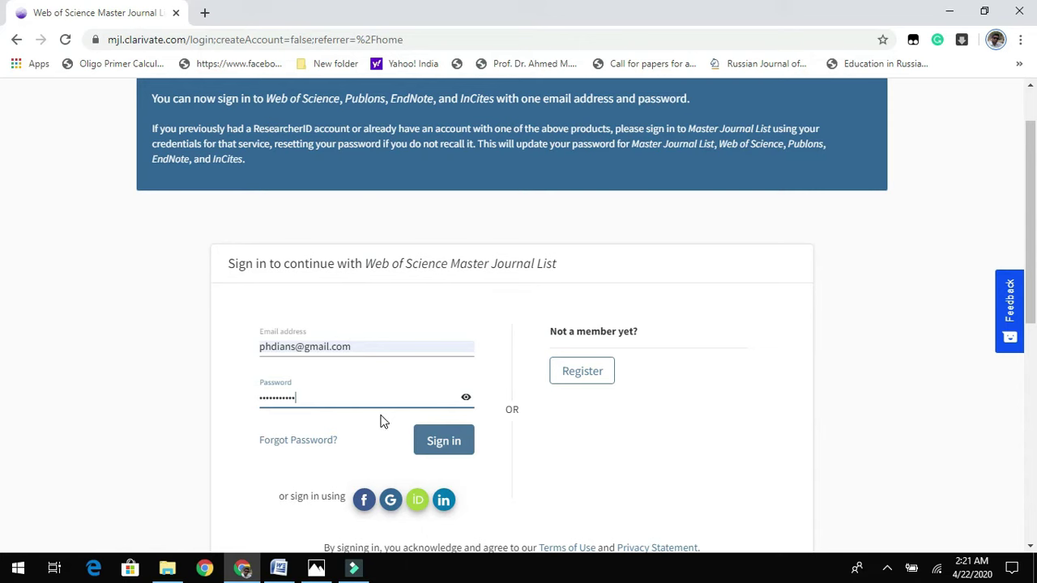
pyautogui.press('Return')
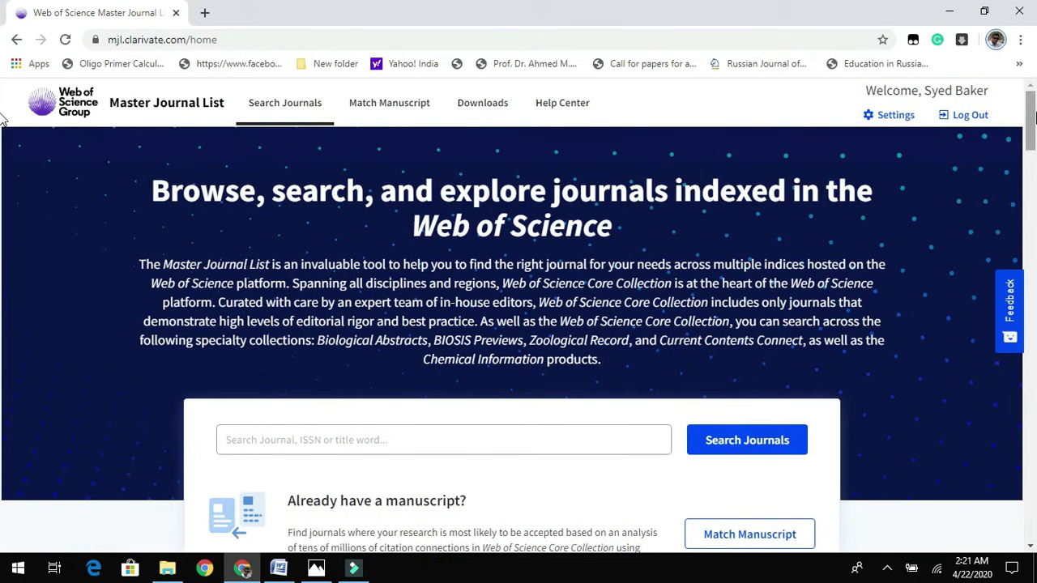
# Search the Master Journal List for journals matching "Bionanoscience".
pyautogui.scroll(-3, 1, 127)
pyautogui.scroll(-1, 1, 144)
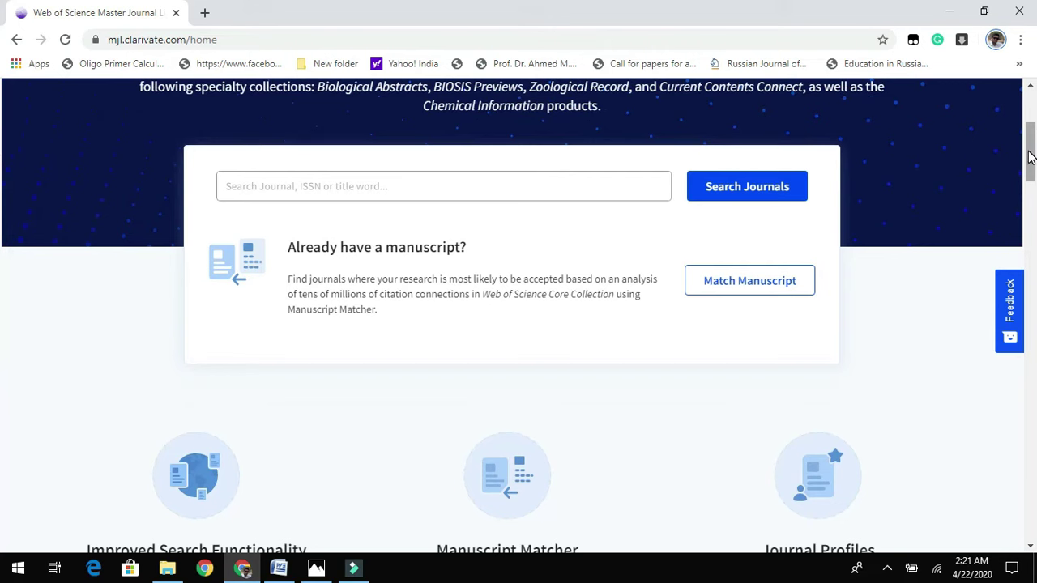
pyautogui.click(421, 189)
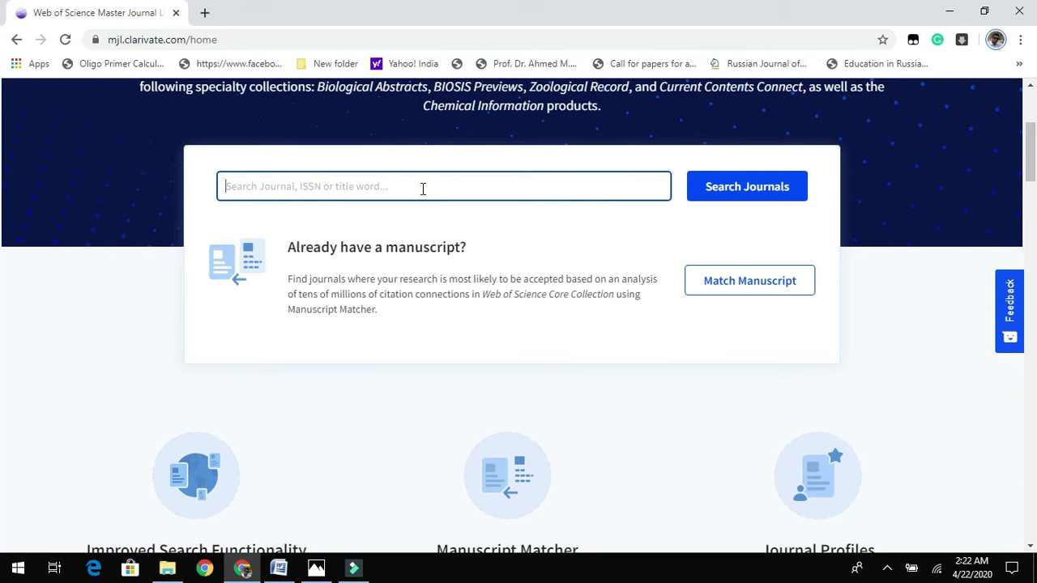
pyautogui.write('Bio')
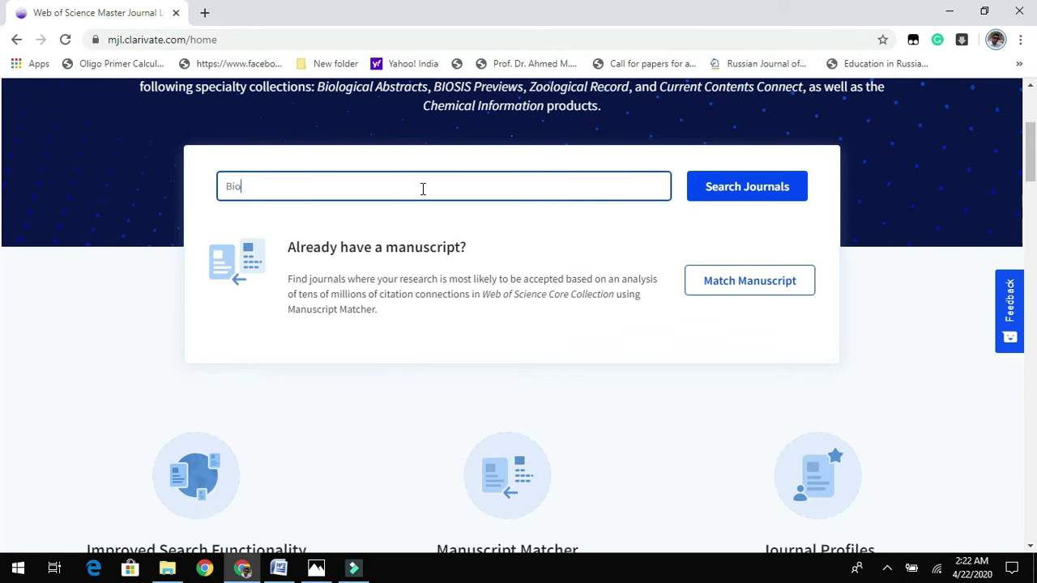
pyautogui.write('nanoscience')
pyautogui.press('Return')
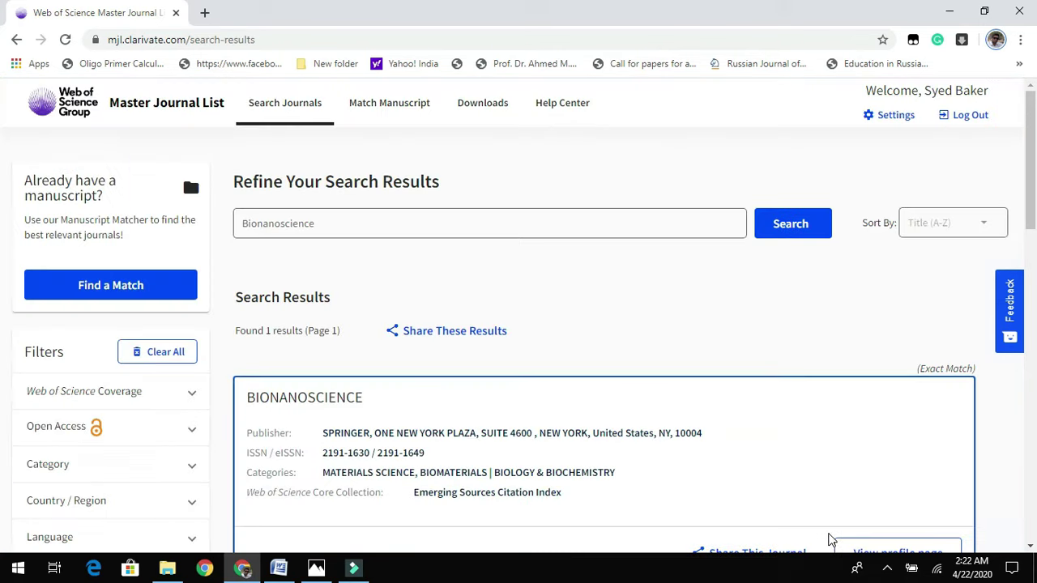
pyautogui.click(888, 574)
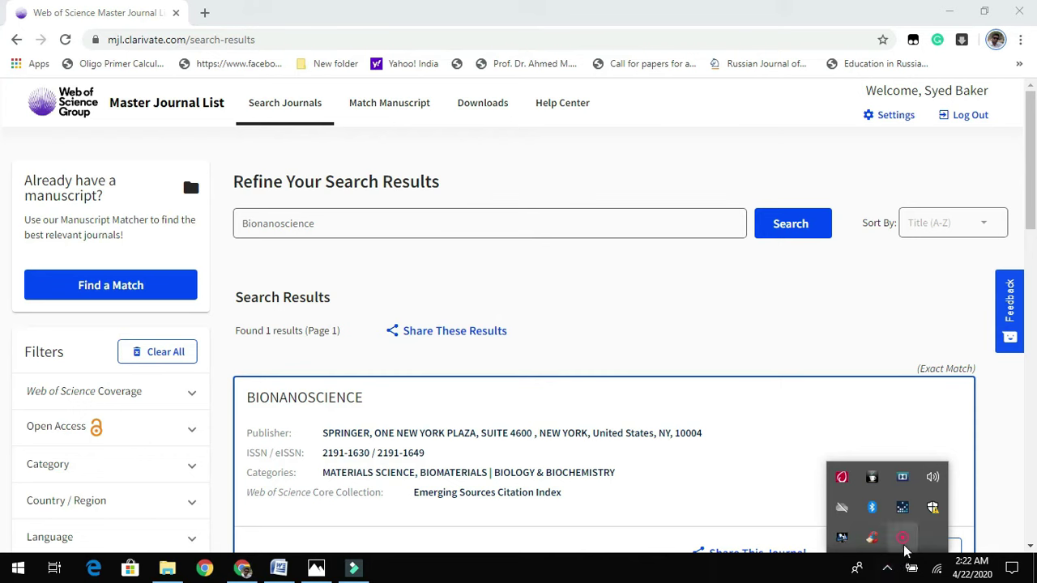
pyautogui.rightClick(905, 545)
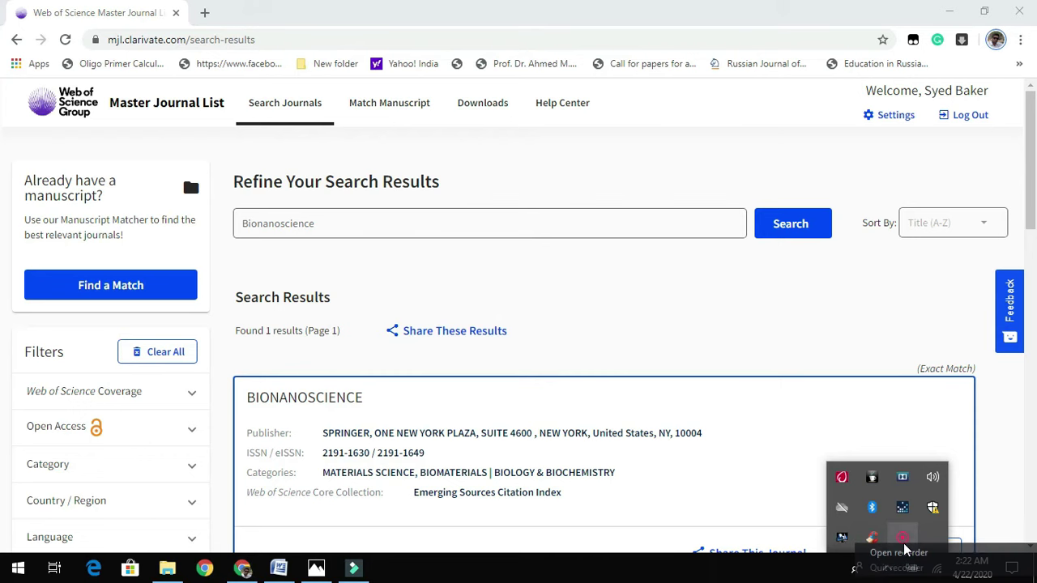
pyautogui.click(899, 554)
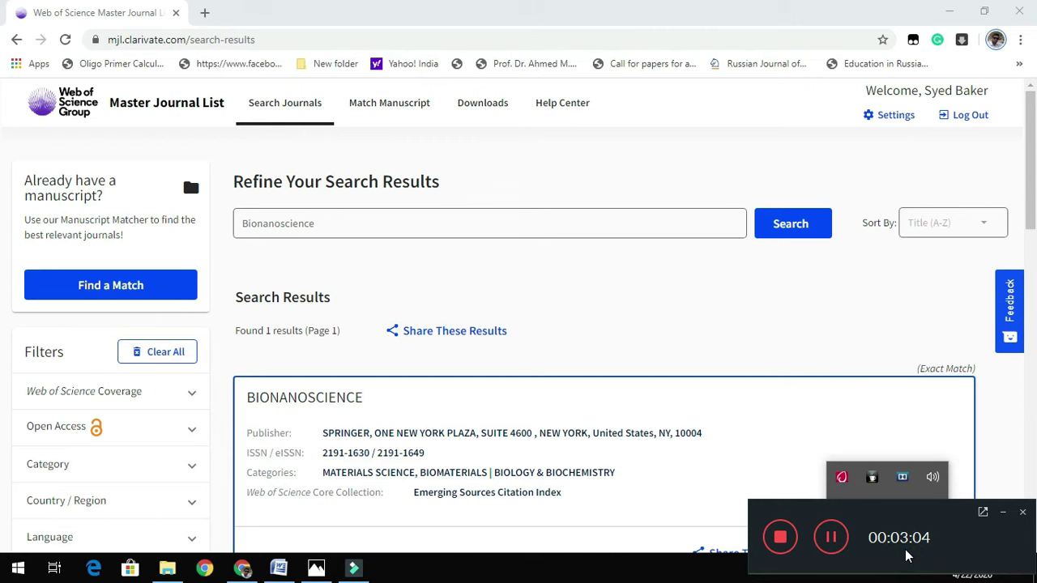
pyautogui.click(840, 344)
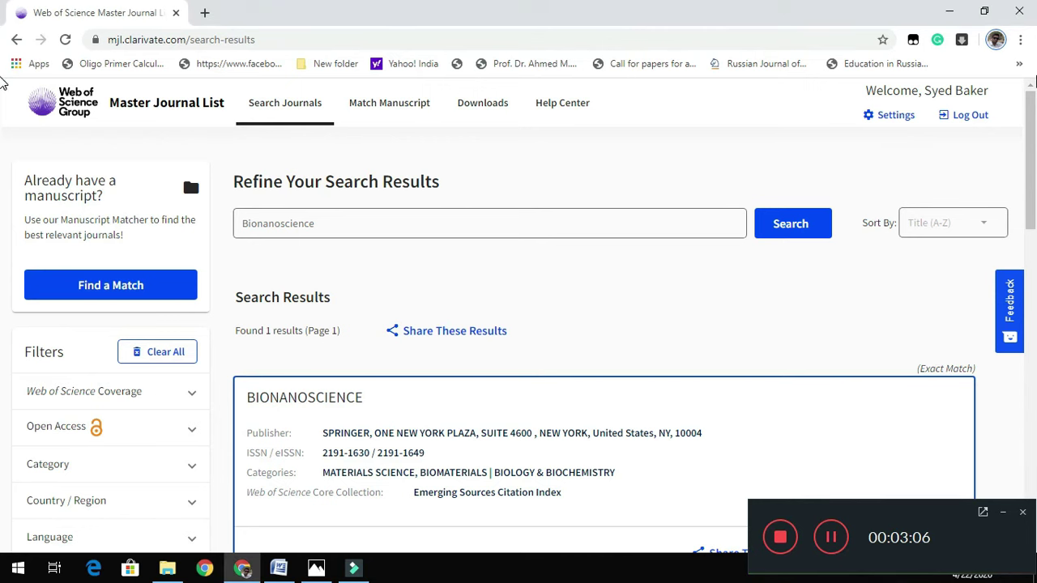
# Examine the publisher and indexing details of the Bionanoscience journal in the search results.
pyautogui.moveTo(1034, 129); pyautogui.dragTo(1034, 161)
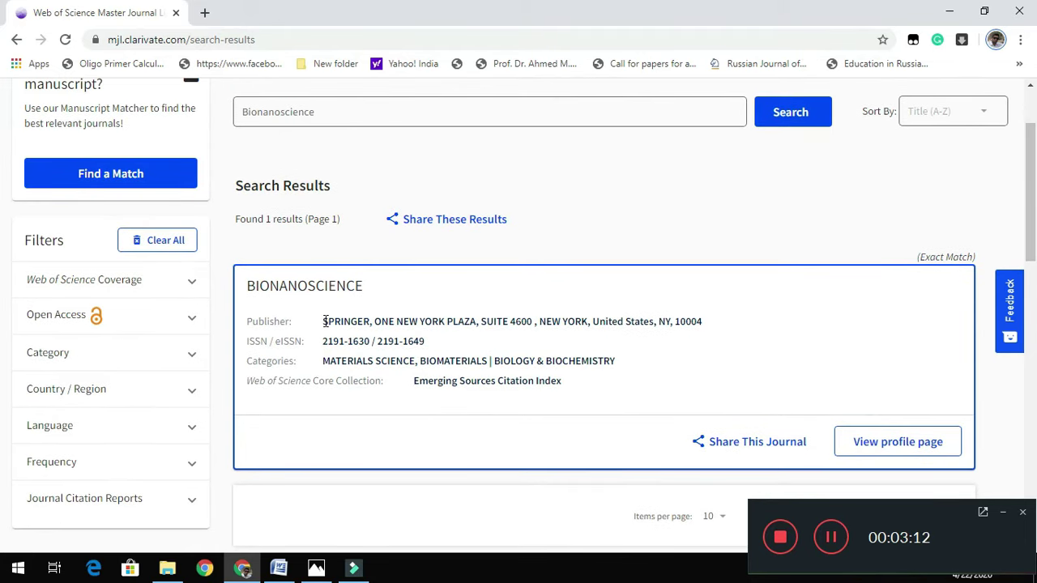
pyautogui.moveTo(324, 321); pyautogui.dragTo(395, 321)
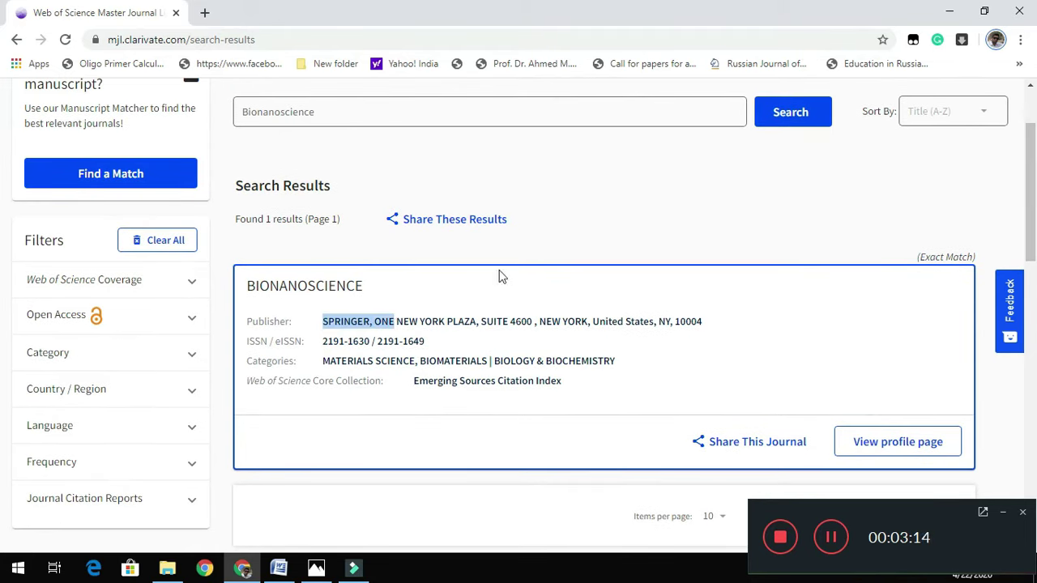
pyautogui.click(620, 218)
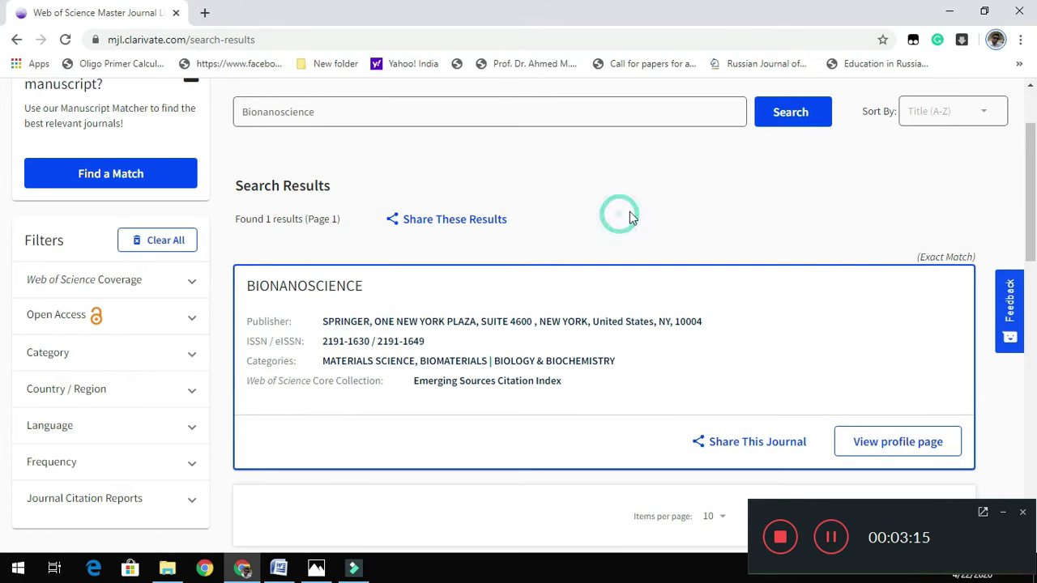
pyautogui.click(1007, 514)
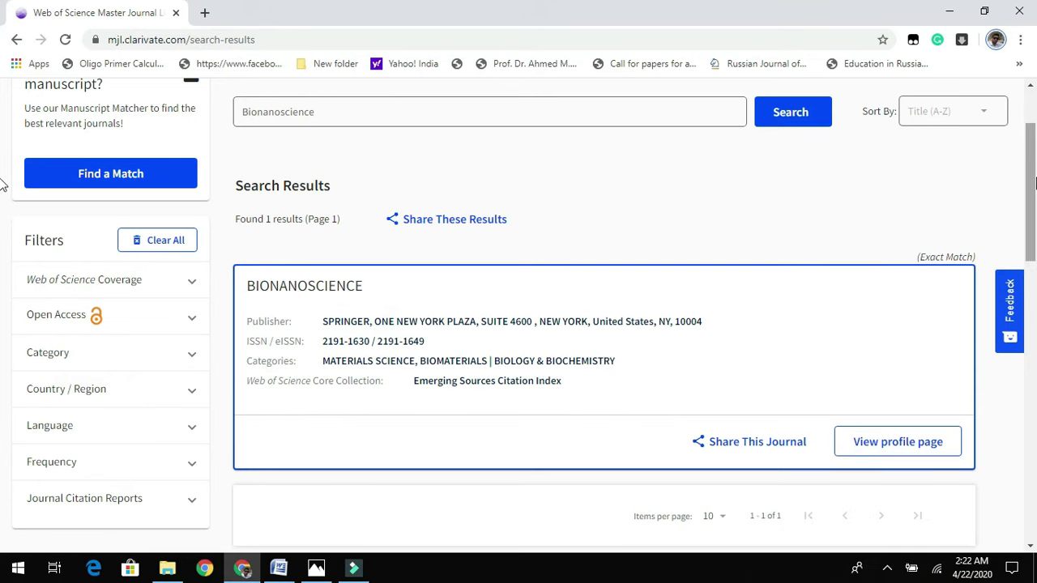
# Clear the search term "Bionanoscience" from the journal search.
pyautogui.moveTo(1034, 199); pyautogui.dragTo(1033, 162)
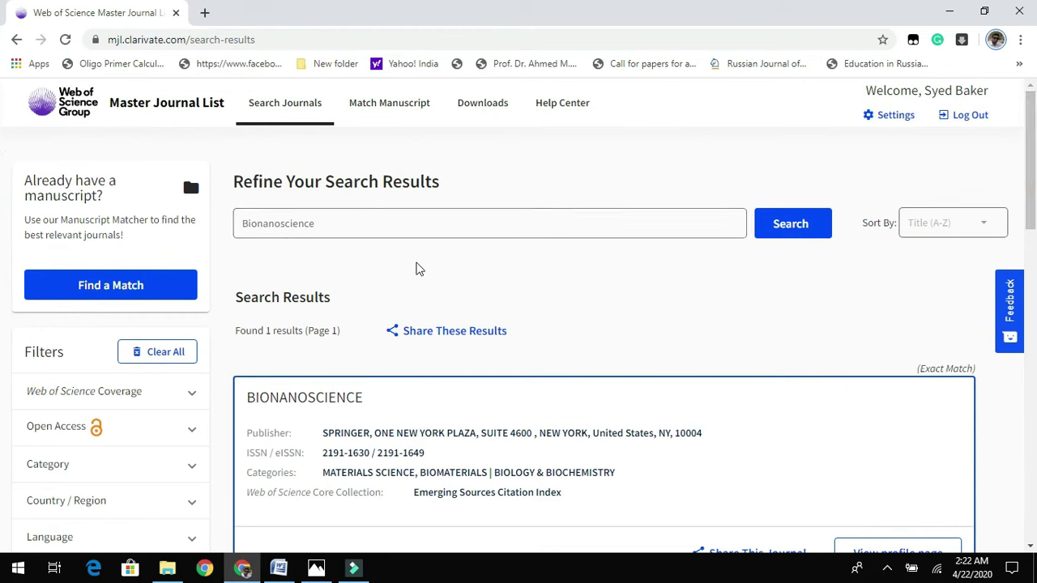
pyautogui.moveTo(369, 223); pyautogui.dragTo(243, 231)
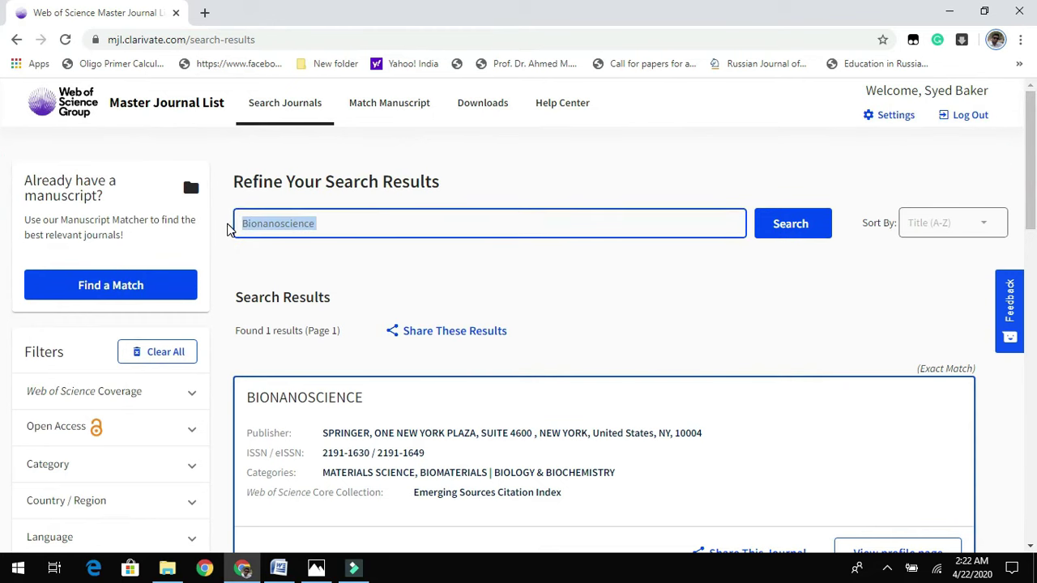
pyautogui.press('BackSpace')
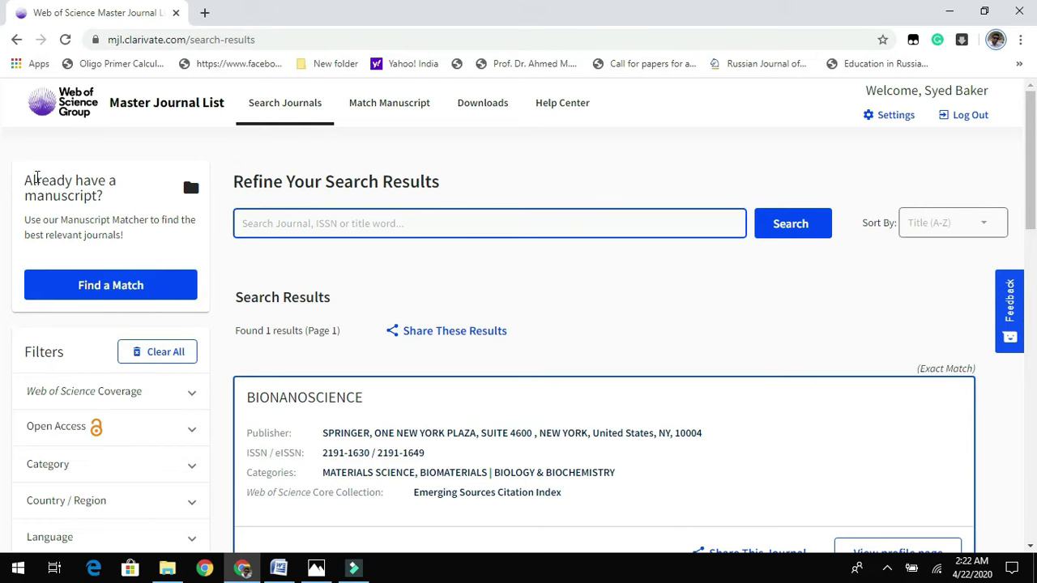
# Copy the title "Phytogenic nanoparticles to combat multi drug resistant pathogens and photocatalytic degradation of dyes" from the Word manuscript into Manuscript Matcher's title.
pyautogui.click(109, 283)
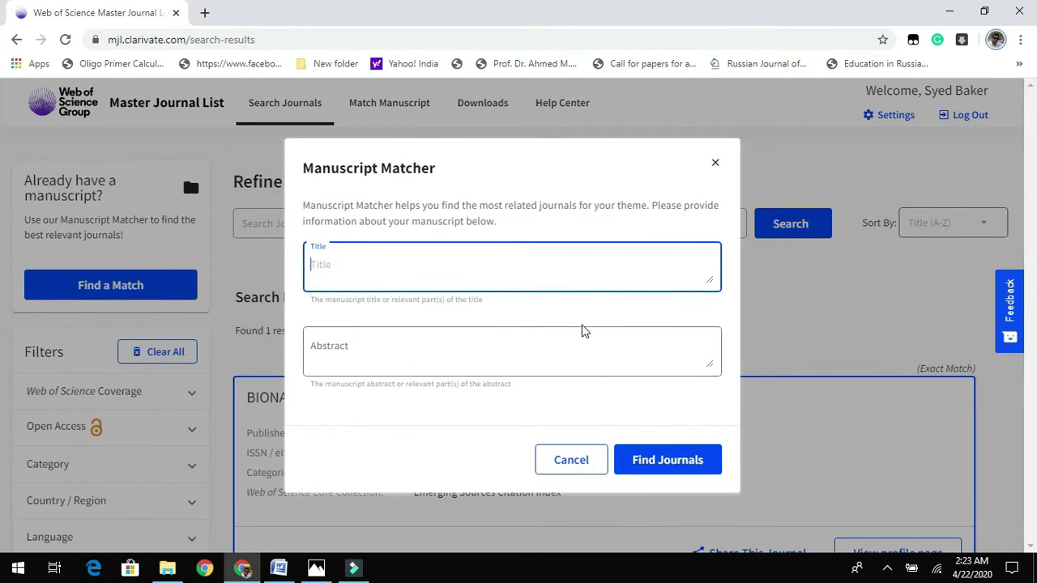
pyautogui.click(278, 568)
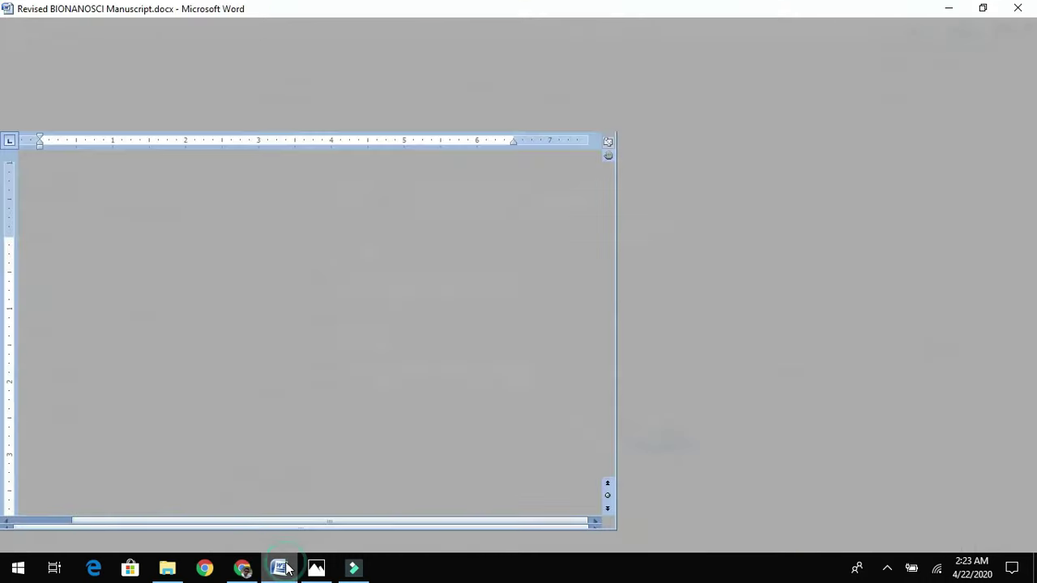
pyautogui.moveTo(298, 220); pyautogui.dragTo(555, 239)
pyautogui.hotkey('ctrl', 'c')
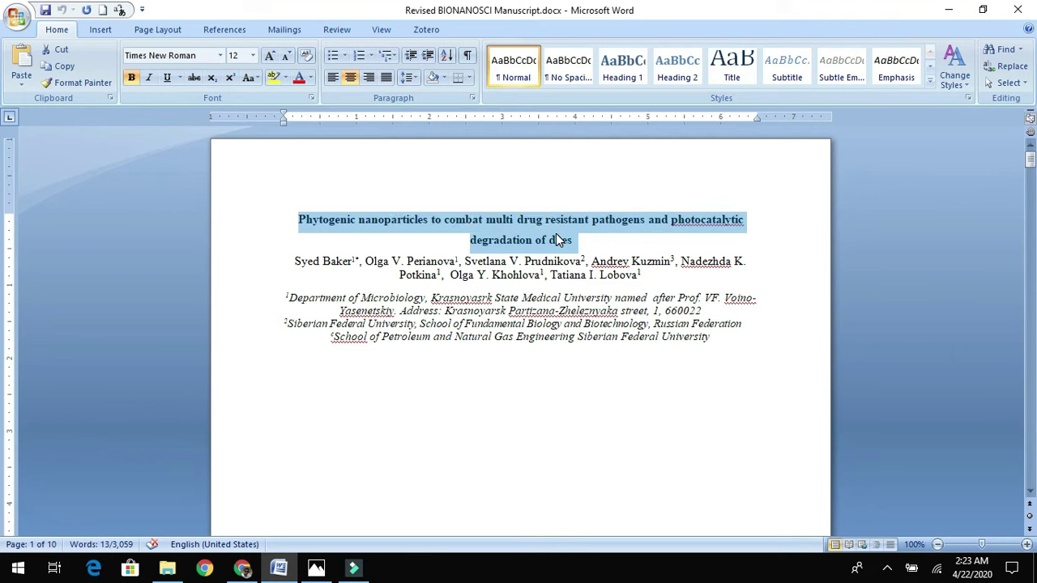
pyautogui.click(243, 569)
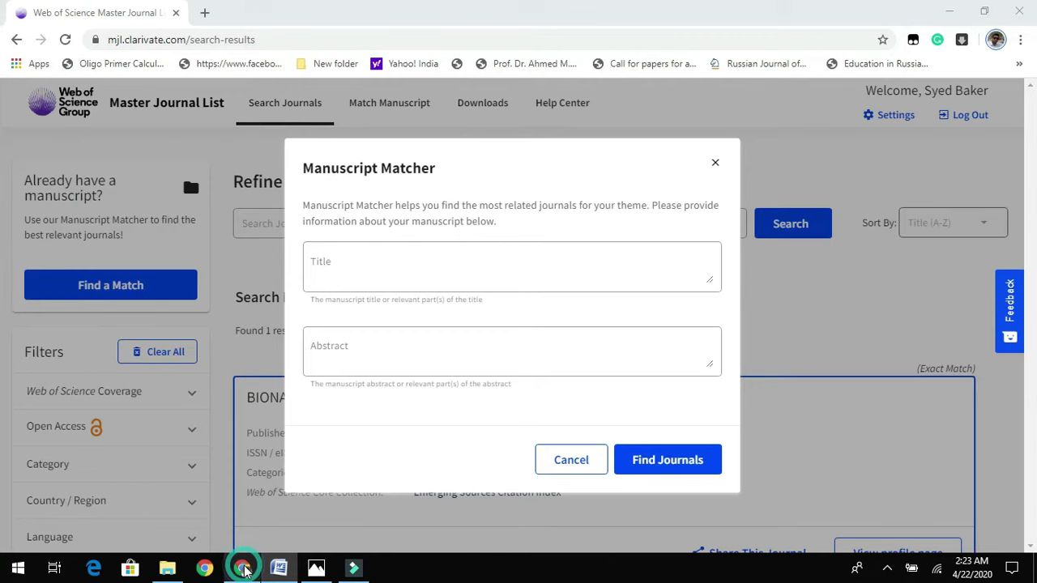
pyautogui.click(420, 278)
pyautogui.hotkey('ctrl', 'v')
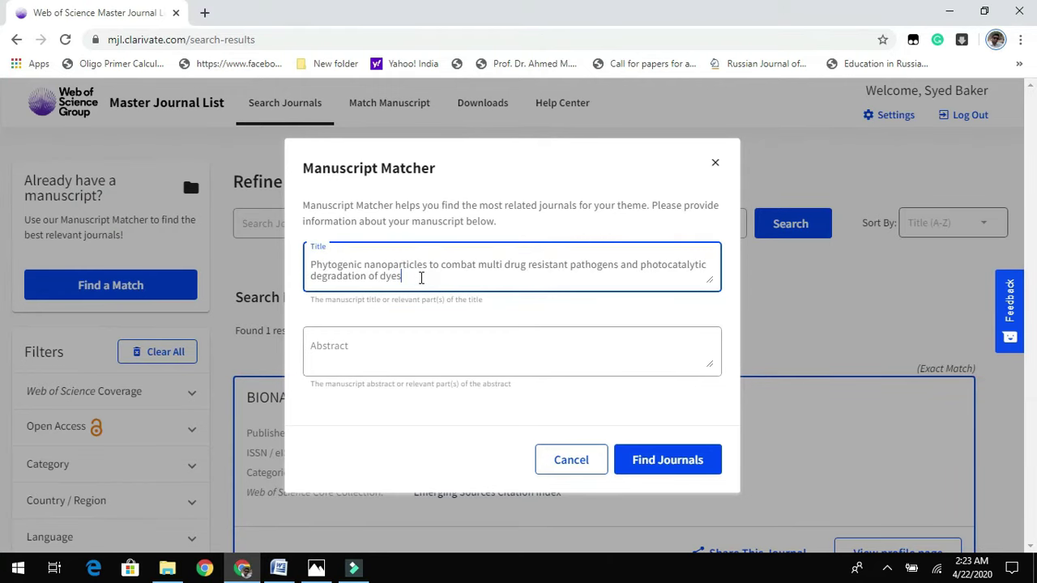
# Copy the abstract from the Word manuscript into Manuscript Matcher's abstract and find the matching journals.
pyautogui.click(279, 569)
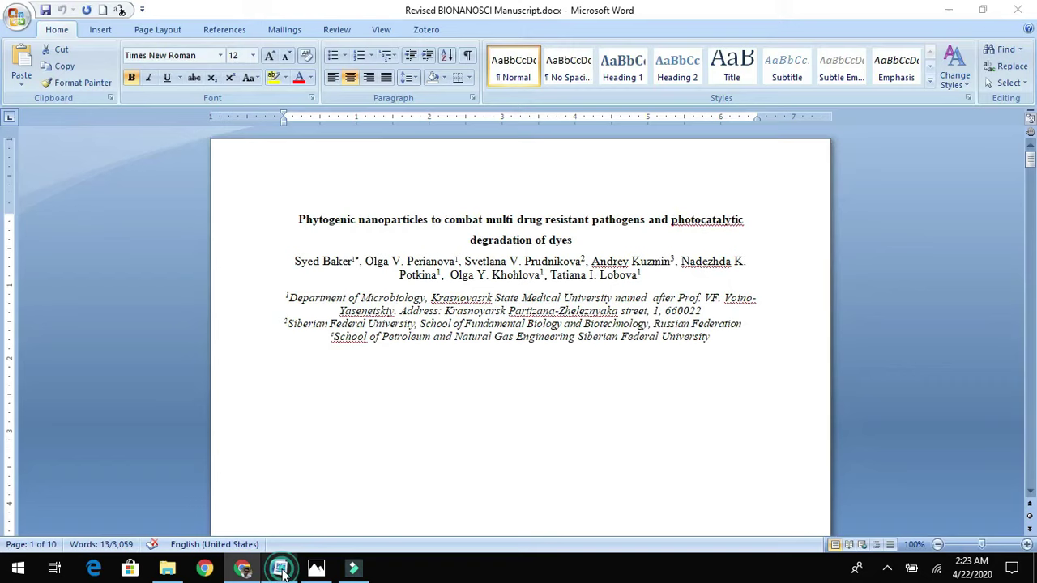
pyautogui.moveTo(1031, 158); pyautogui.dragTo(1031, 199)
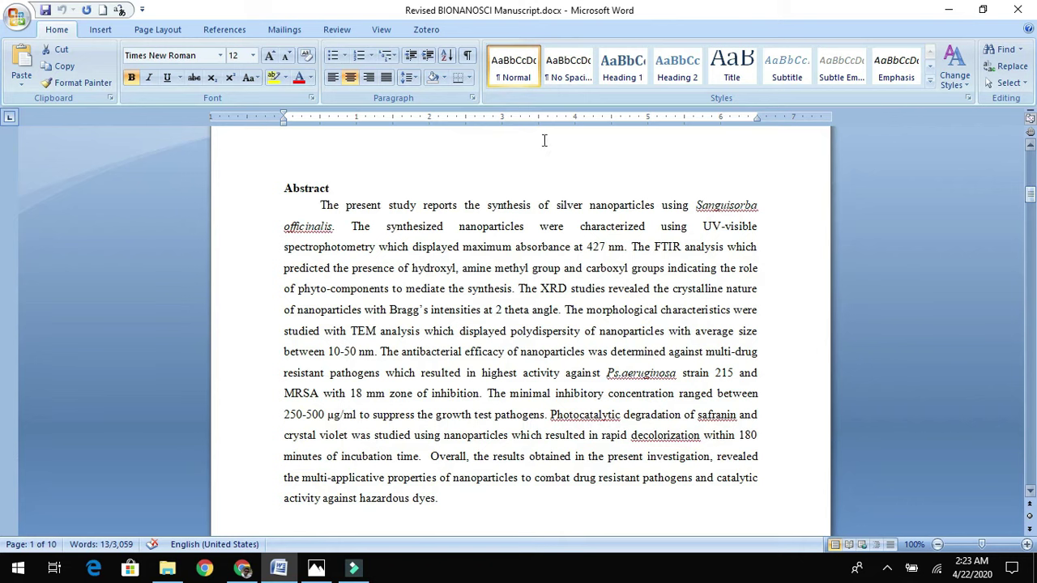
pyautogui.moveTo(322, 205); pyautogui.dragTo(456, 512)
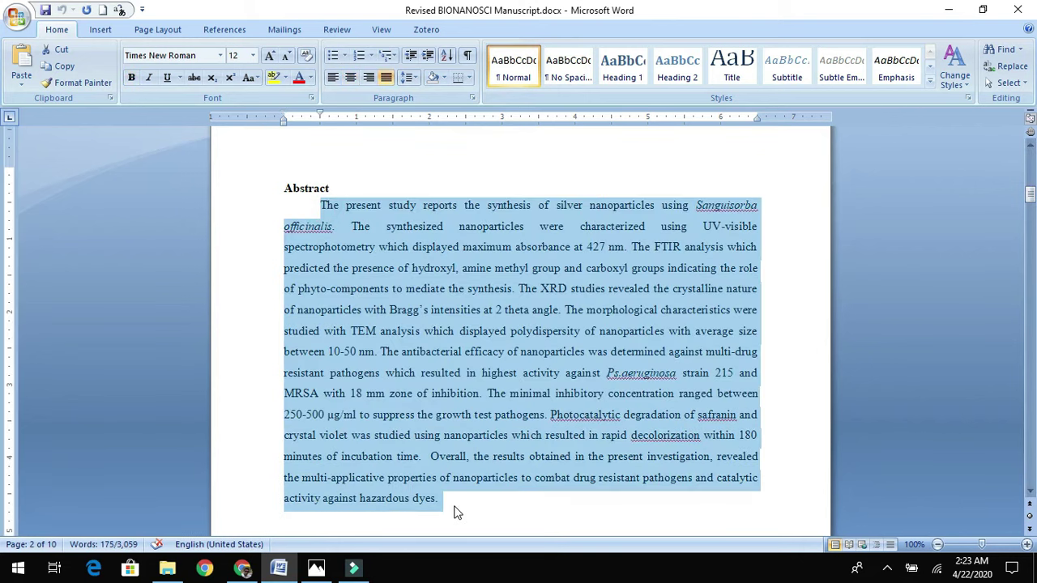
pyautogui.click(241, 568)
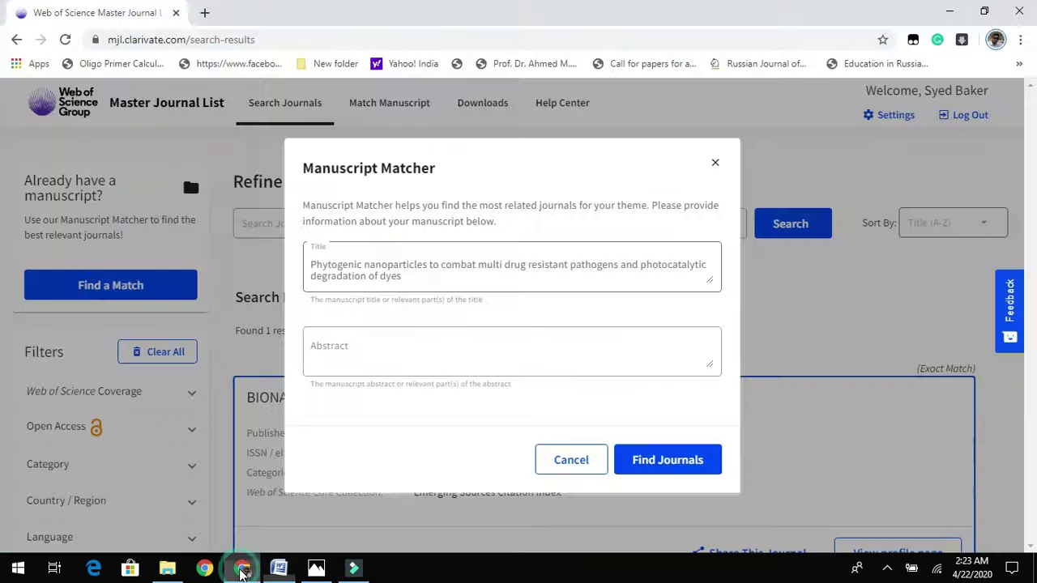
pyautogui.click(374, 346)
pyautogui.hotkey('ctrl', 'v')
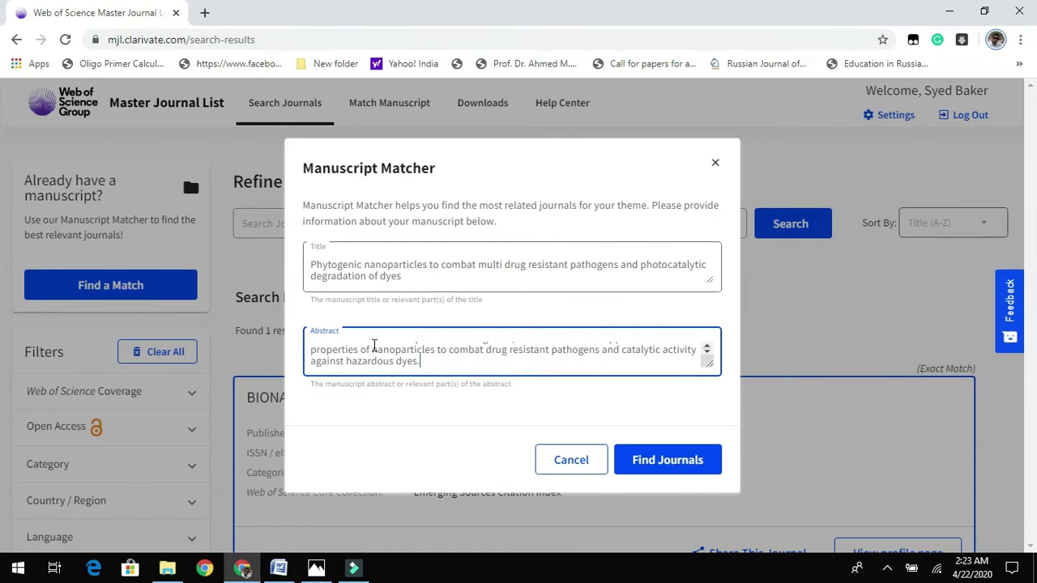
pyautogui.click(646, 470)
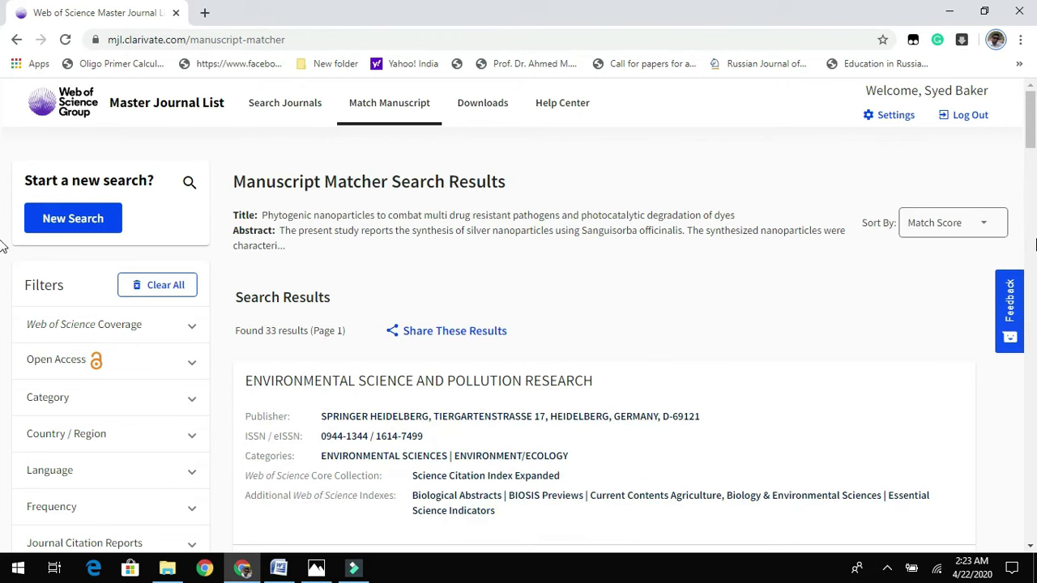
# Examine the Manuscript Matcher results, including the number of matches and the categories, match score and keywords of Environmental Science and Pollution Research.
pyautogui.moveTo(1034, 126); pyautogui.dragTo(1033, 133)
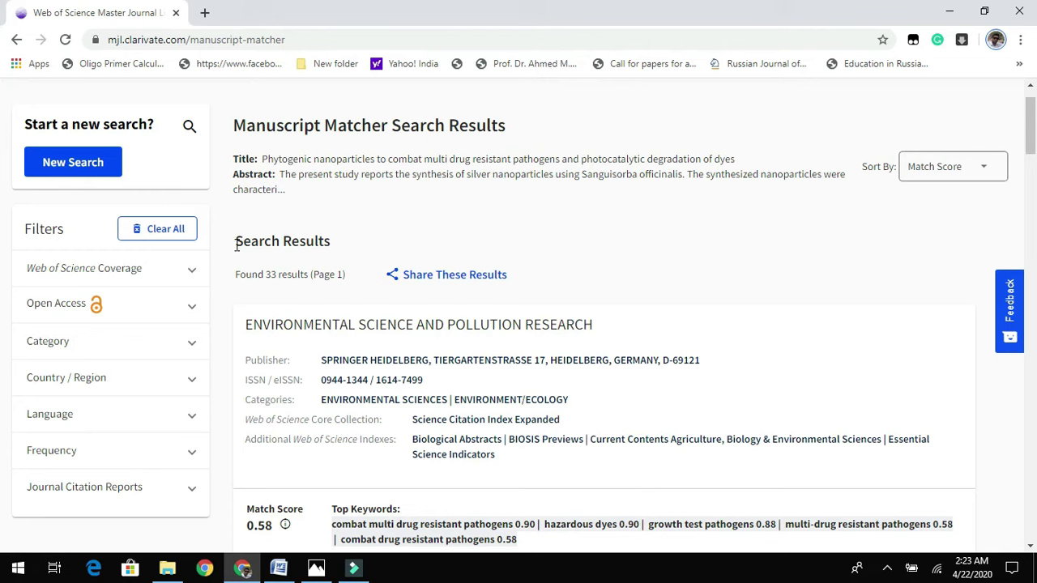
pyautogui.moveTo(235, 274); pyautogui.dragTo(345, 265)
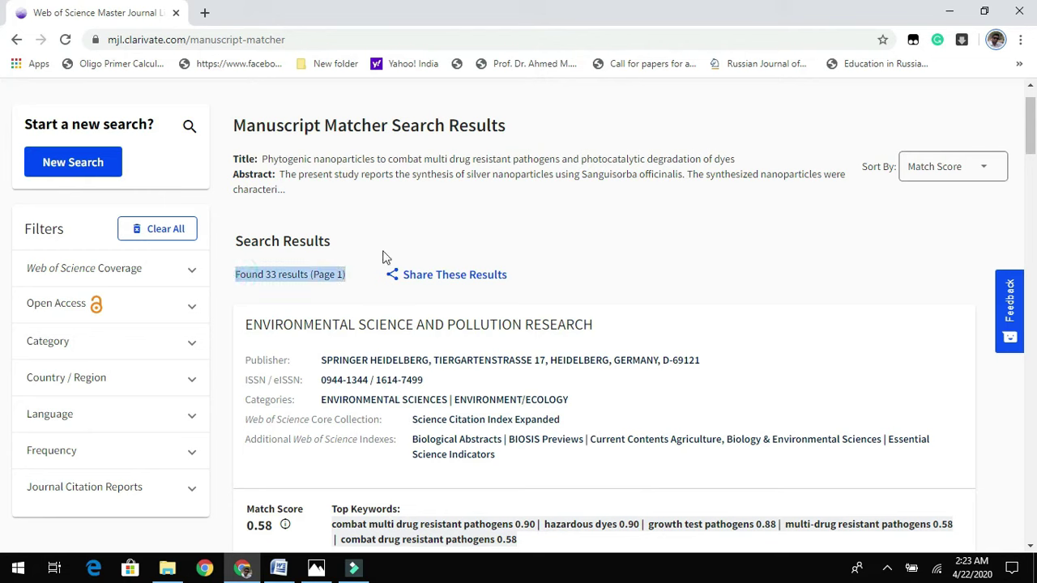
pyautogui.click(496, 217)
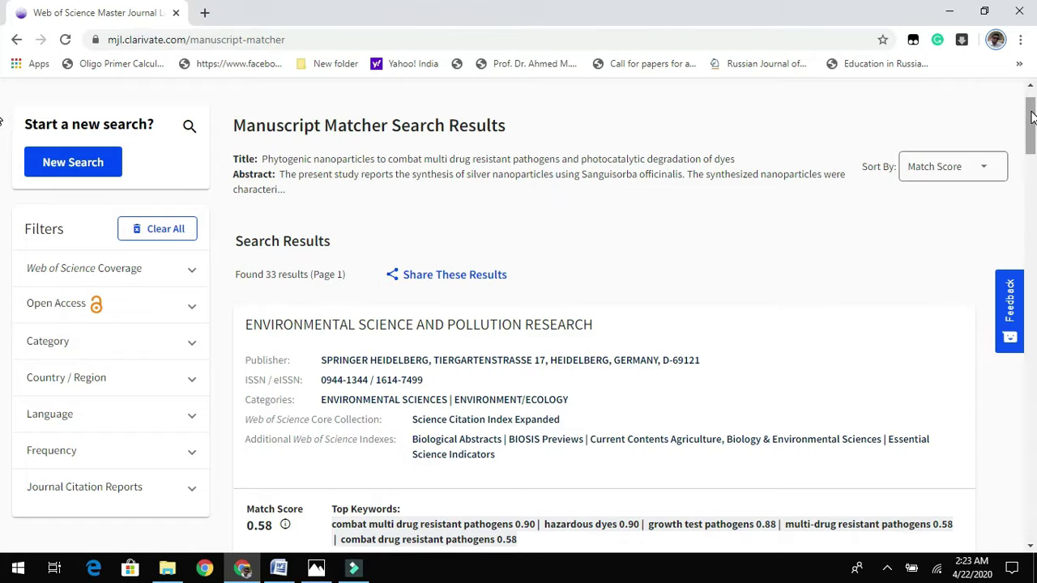
pyautogui.scroll(-2, 1033, 117)
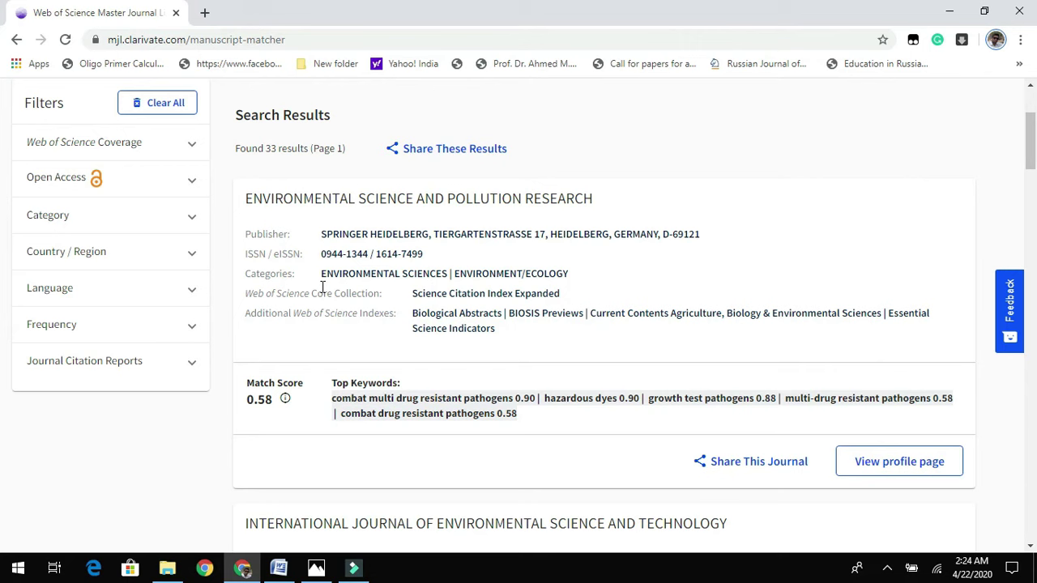
pyautogui.moveTo(322, 275); pyautogui.dragTo(557, 269)
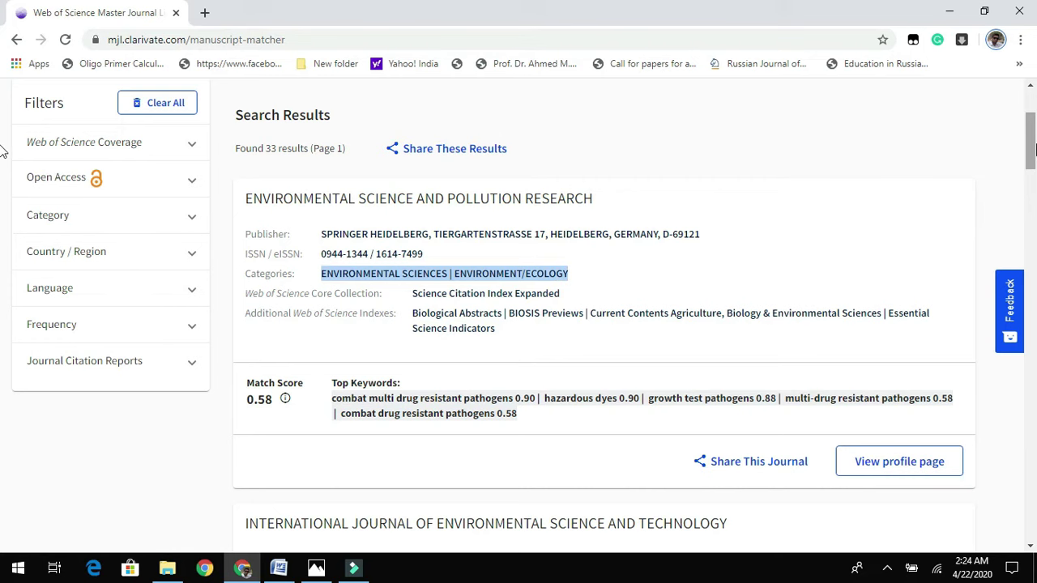
pyautogui.moveTo(1031, 154); pyautogui.dragTo(1031, 164)
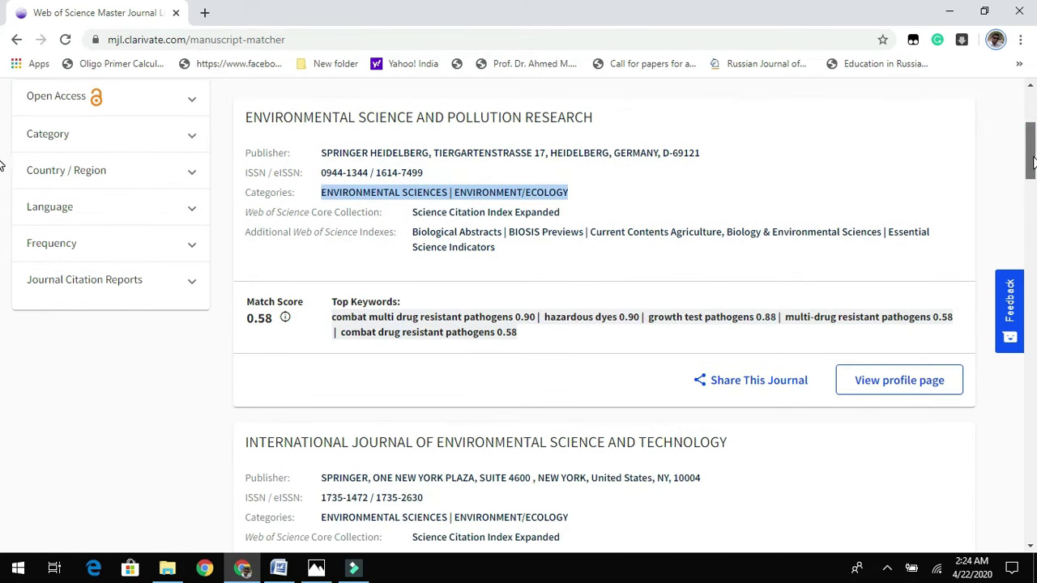
pyautogui.moveTo(283, 318)
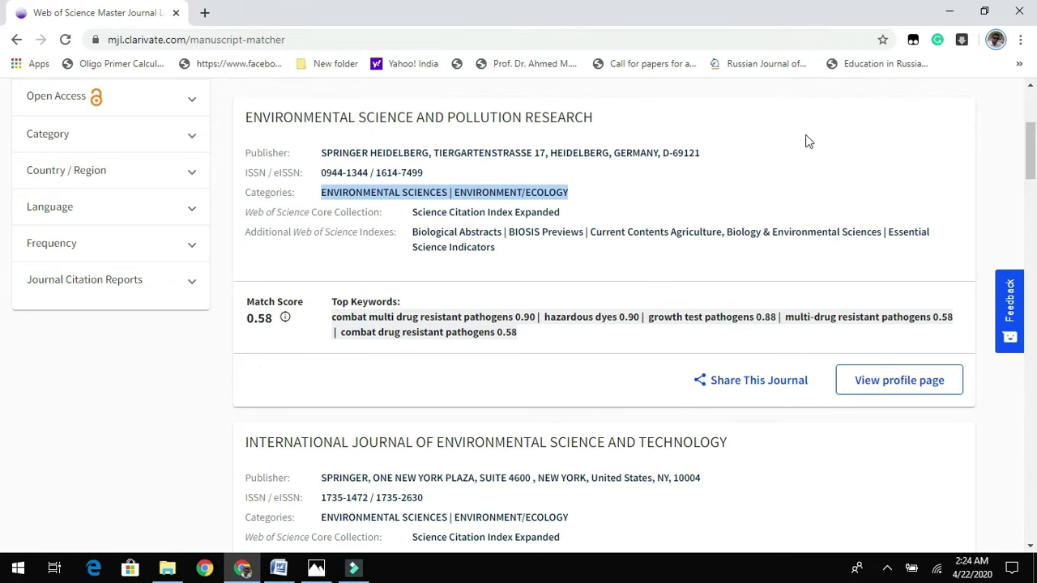
pyautogui.moveTo(1034, 144); pyautogui.dragTo(1033, 154)
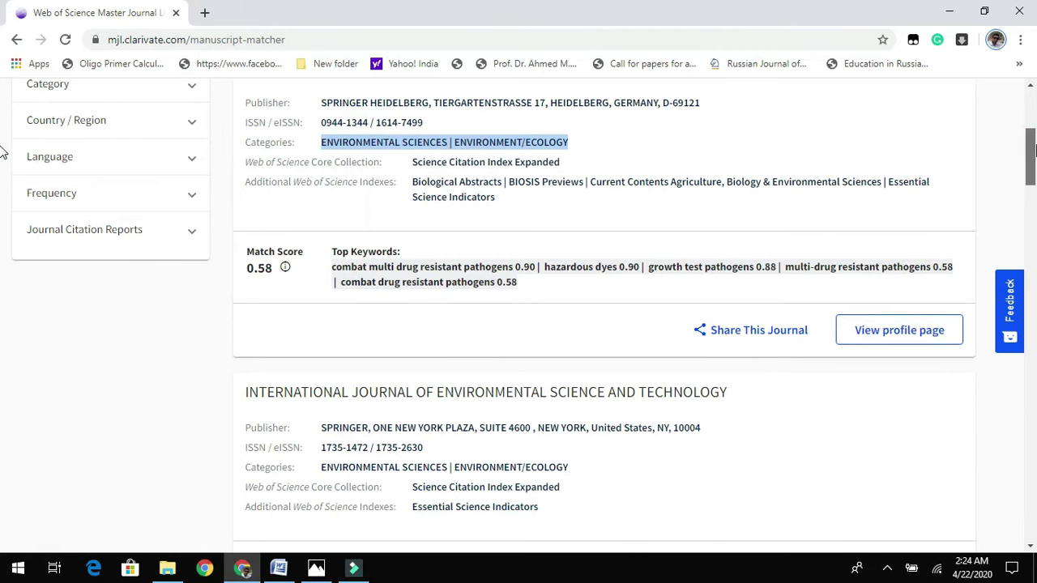
pyautogui.scroll(2, 1034, 150)
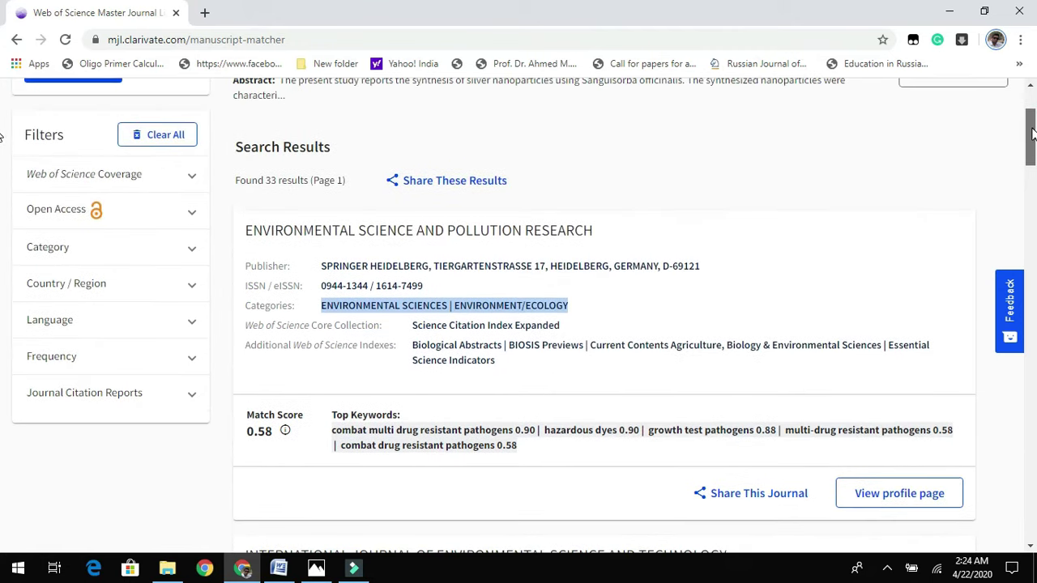
pyautogui.click(375, 237)
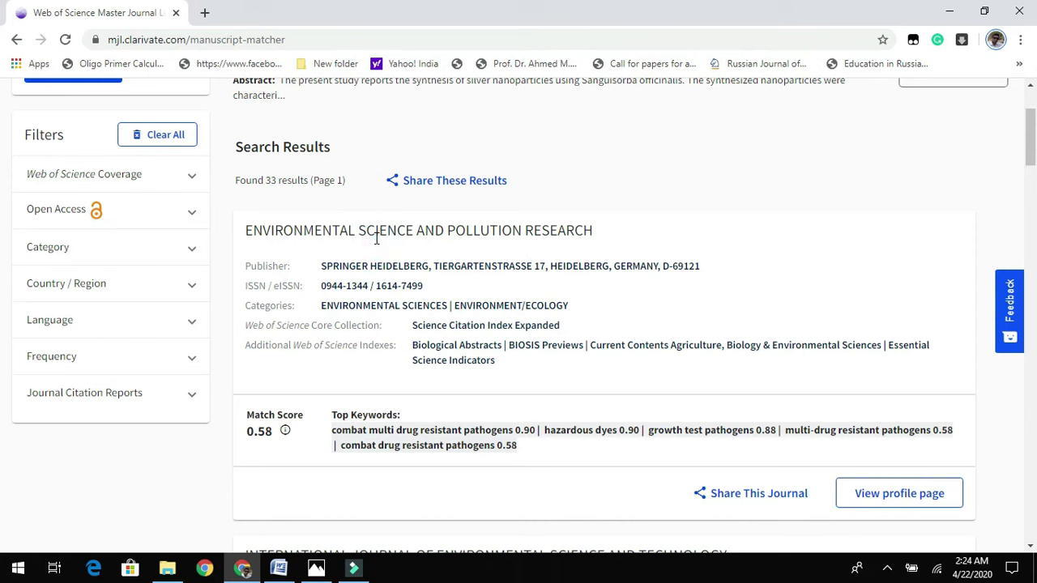
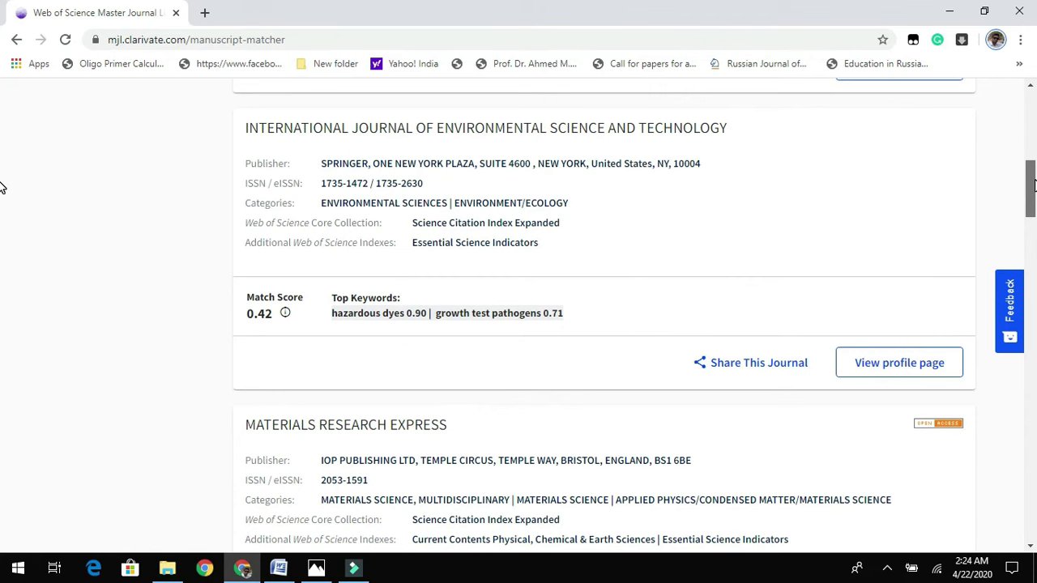
# Browse the lower-ranked journal matches and open the profile page of Journal of Nanoparticle Research.
pyautogui.moveTo(1033, 186); pyautogui.dragTo(1033, 233)
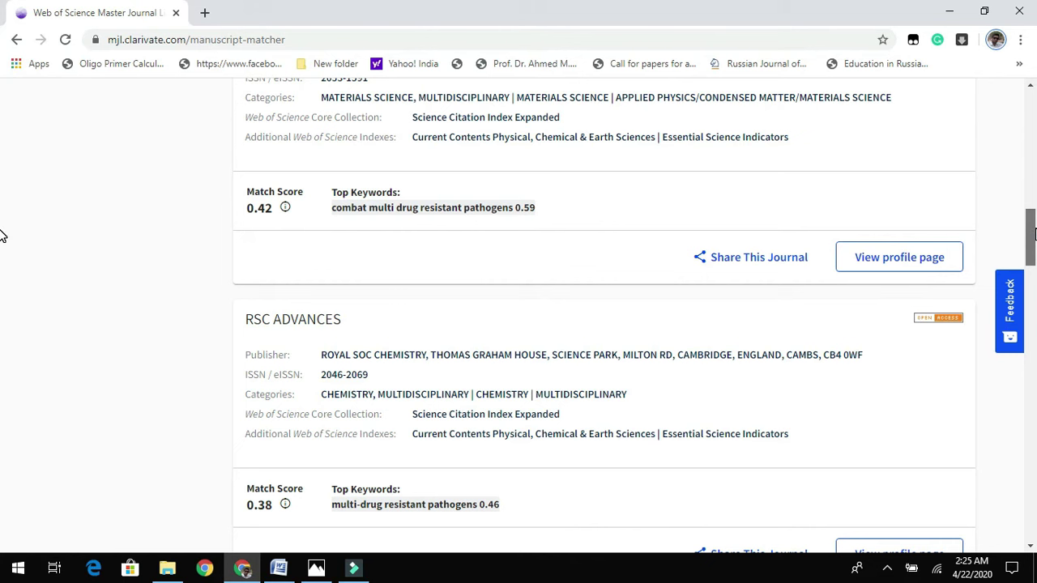
pyautogui.moveTo(1033, 234); pyautogui.dragTo(1033, 376)
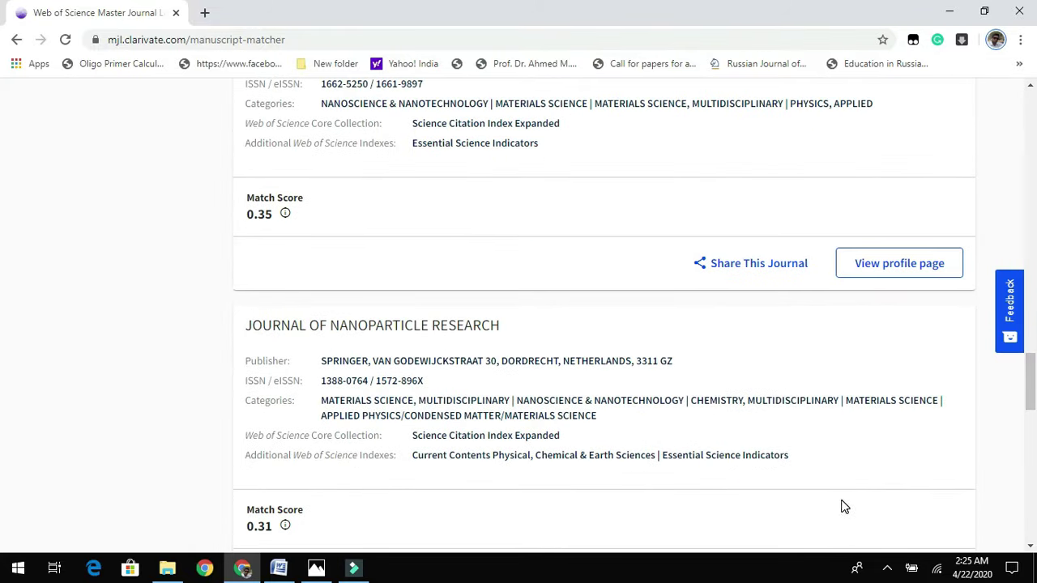
pyautogui.scroll(-2, 1033, 389)
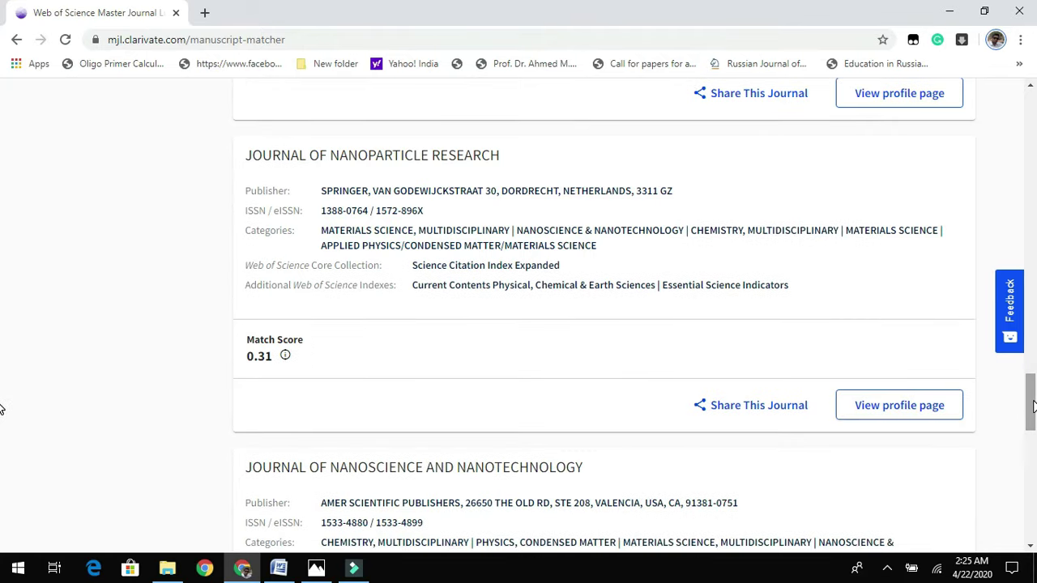
pyautogui.click(855, 413)
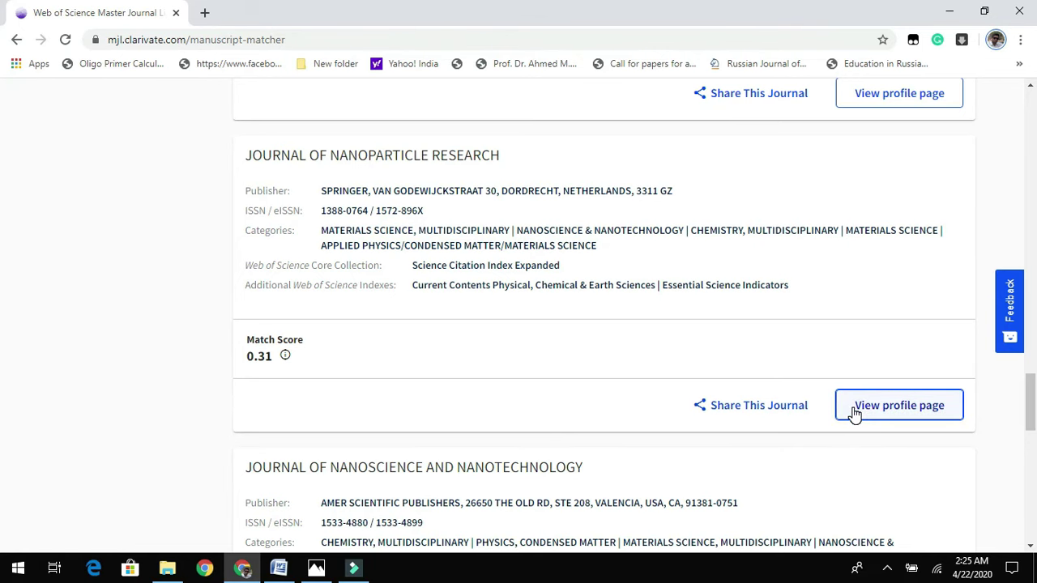
pyautogui.rightClick(855, 413)
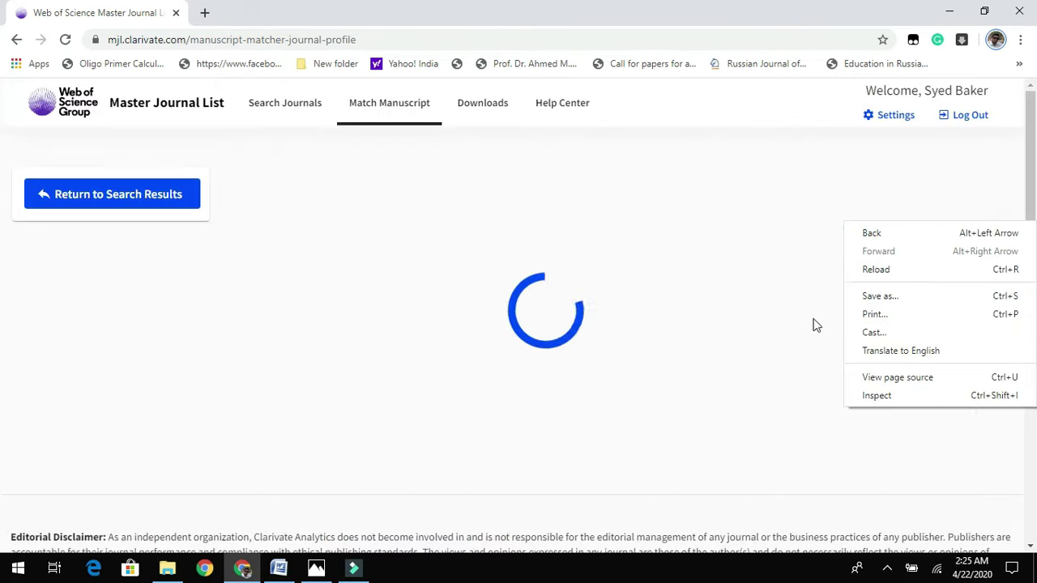
pyautogui.click(956, 164)
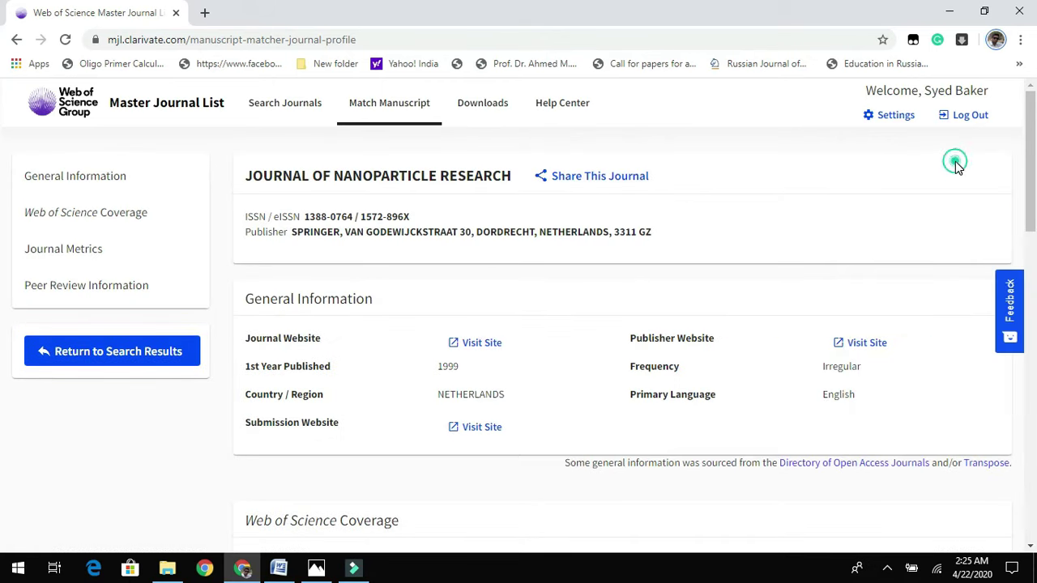
# Examine the general information, Web of Science coverage and categories in the Journal of Nanoparticle Research profile.
pyautogui.moveTo(1034, 166); pyautogui.dragTo(1034, 186)
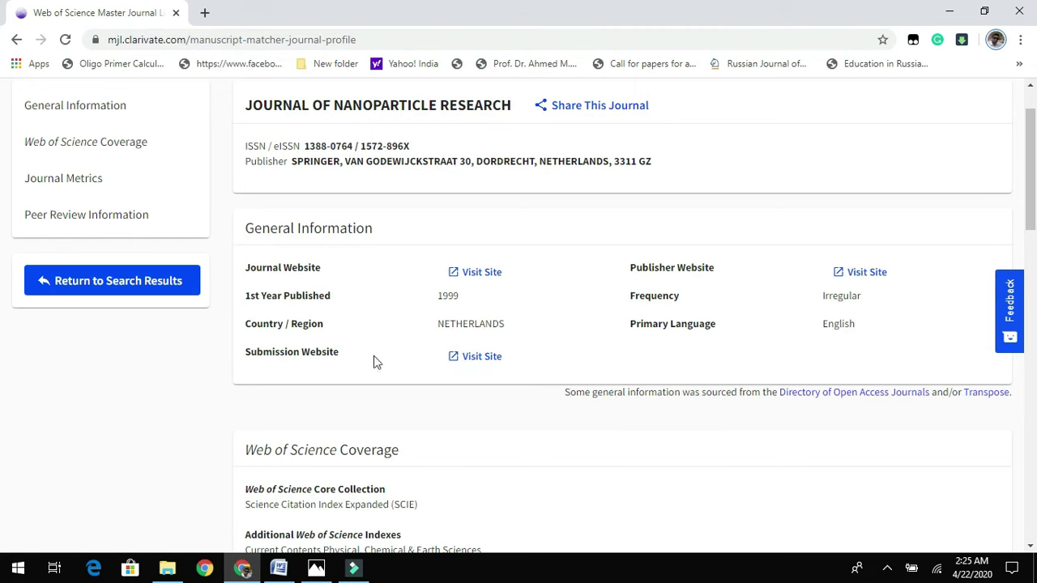
pyautogui.moveTo(1033, 137); pyautogui.dragTo(1033, 187)
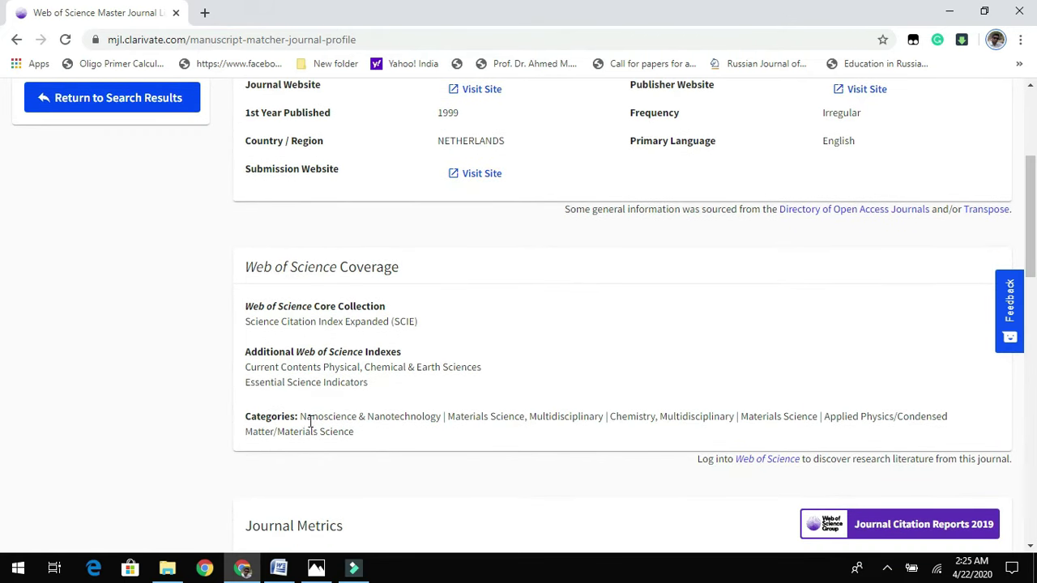
pyautogui.moveTo(301, 417); pyautogui.dragTo(361, 441)
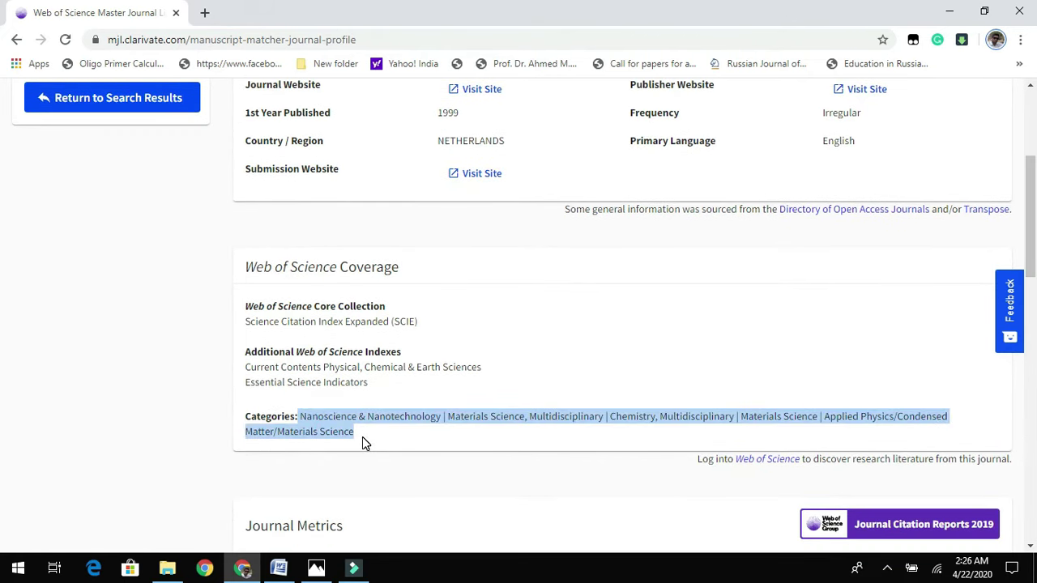
pyautogui.click(419, 441)
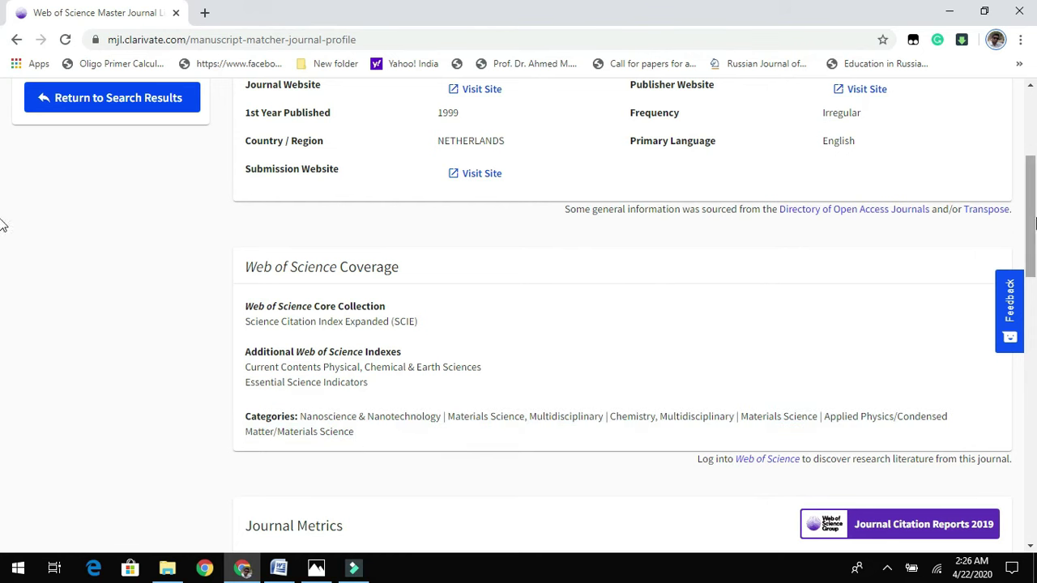
pyautogui.moveTo(1032, 219); pyautogui.dragTo(1033, 157)
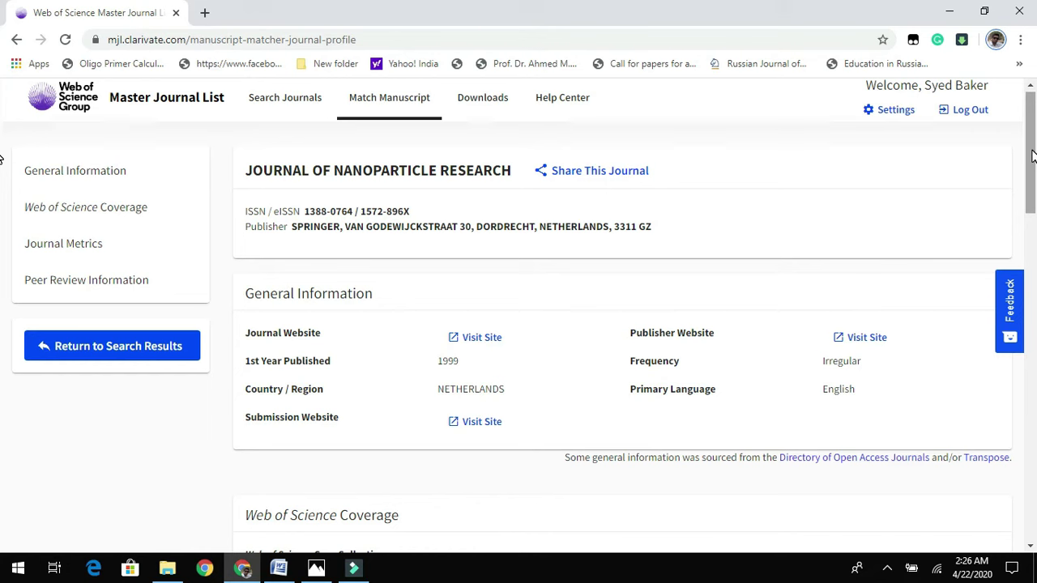
pyautogui.moveTo(1032, 148); pyautogui.dragTo(1029, 108)
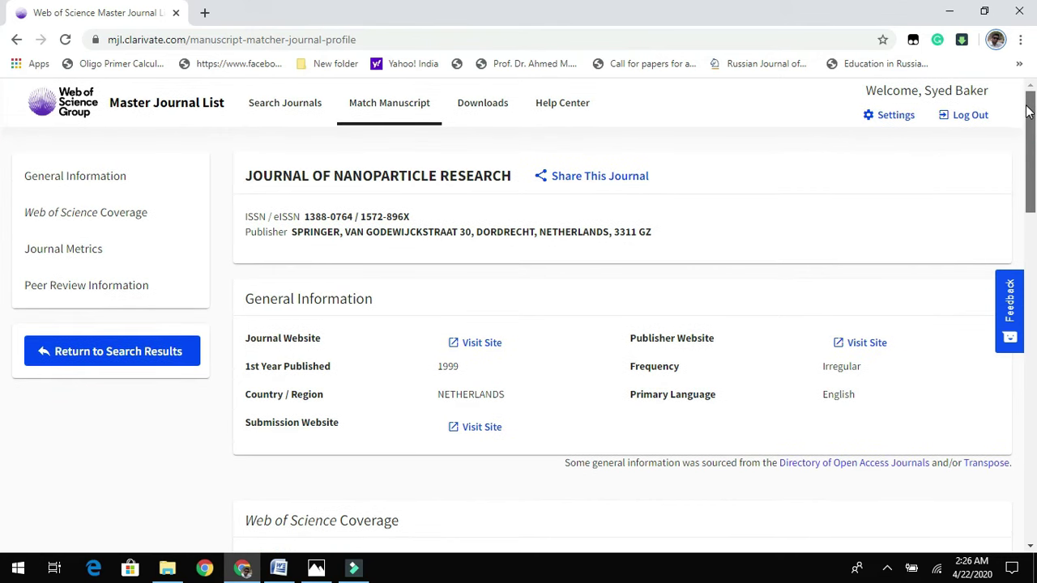
pyautogui.moveTo(1032, 148); pyautogui.dragTo(1034, 281)
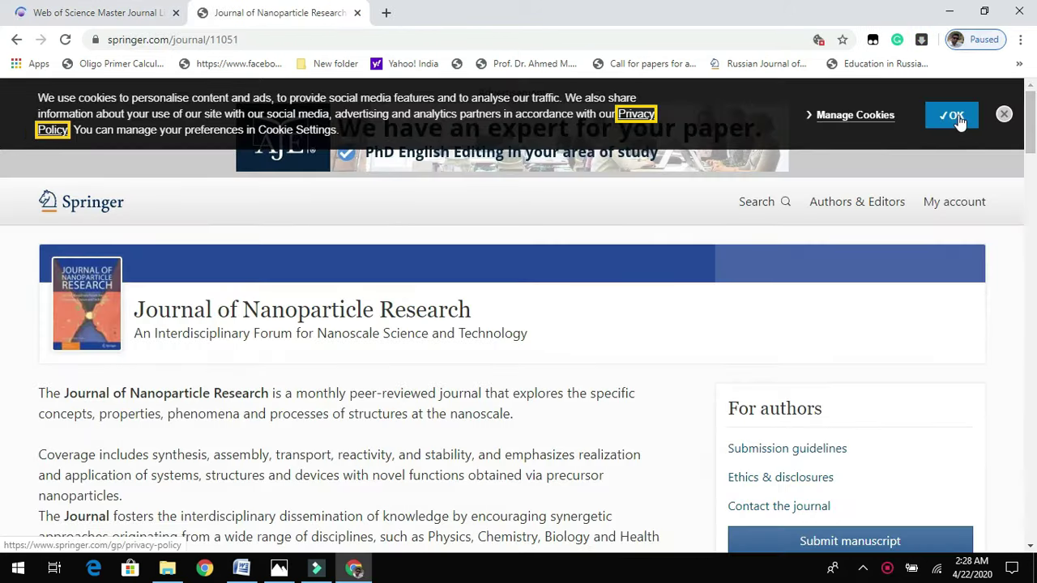
# Accept the cookies on the journal's Springer website and examine its impact factor and time from submission to first decision.
pyautogui.click(956, 116)
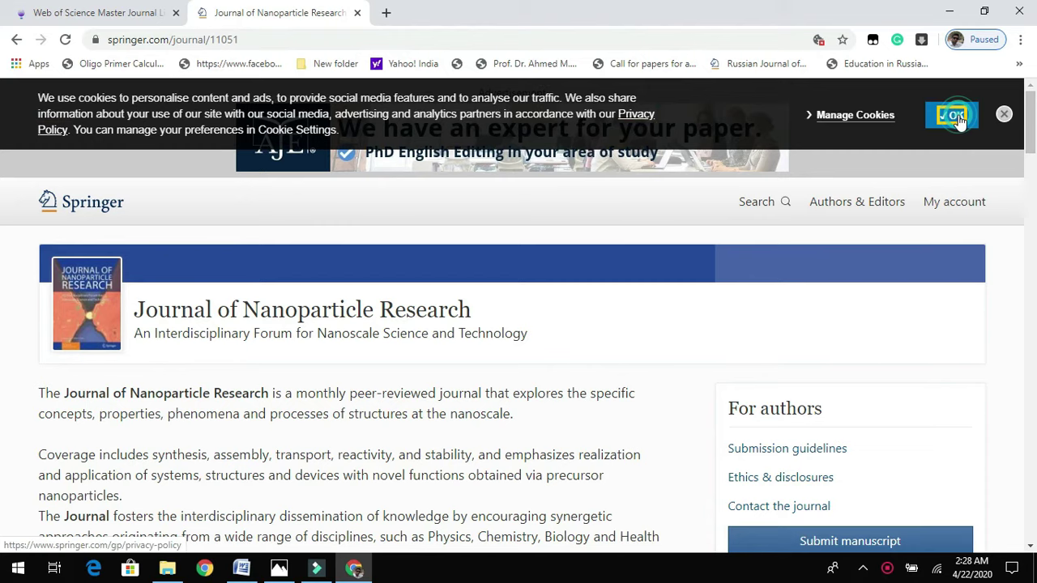
pyautogui.moveTo(1029, 118); pyautogui.dragTo(1033, 206)
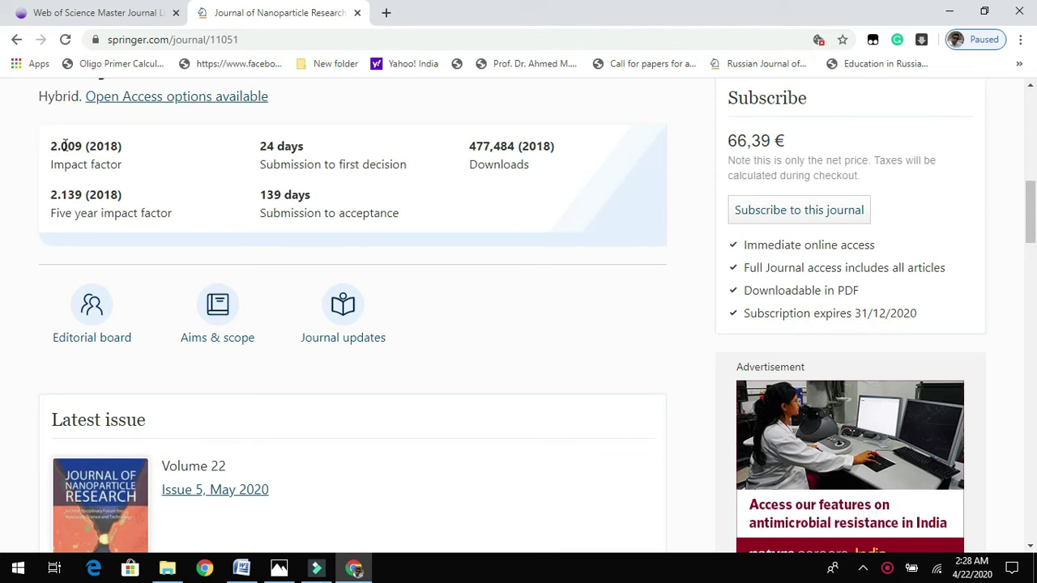
pyautogui.click(77, 7)
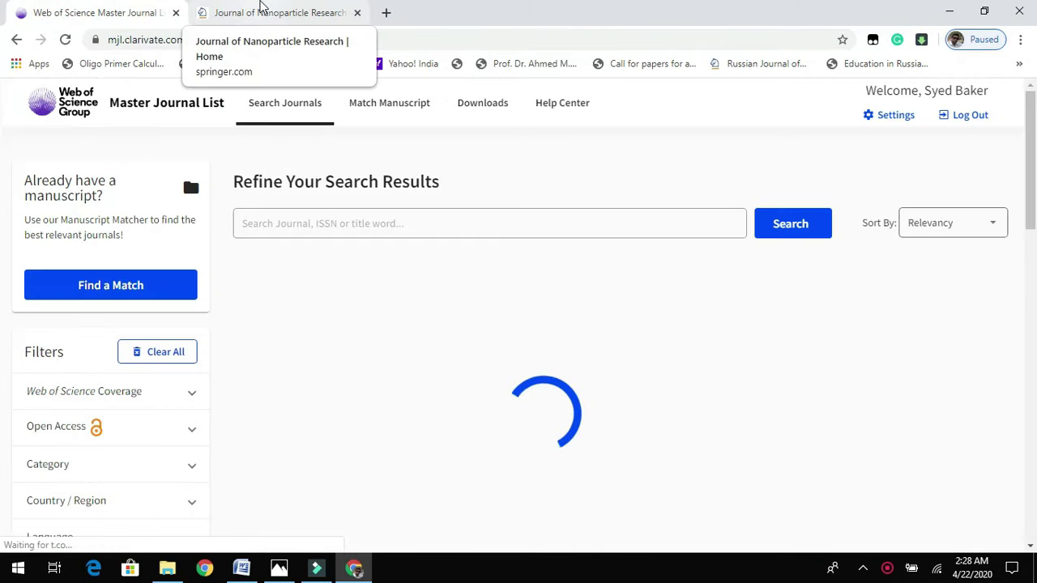
pyautogui.click(302, 10)
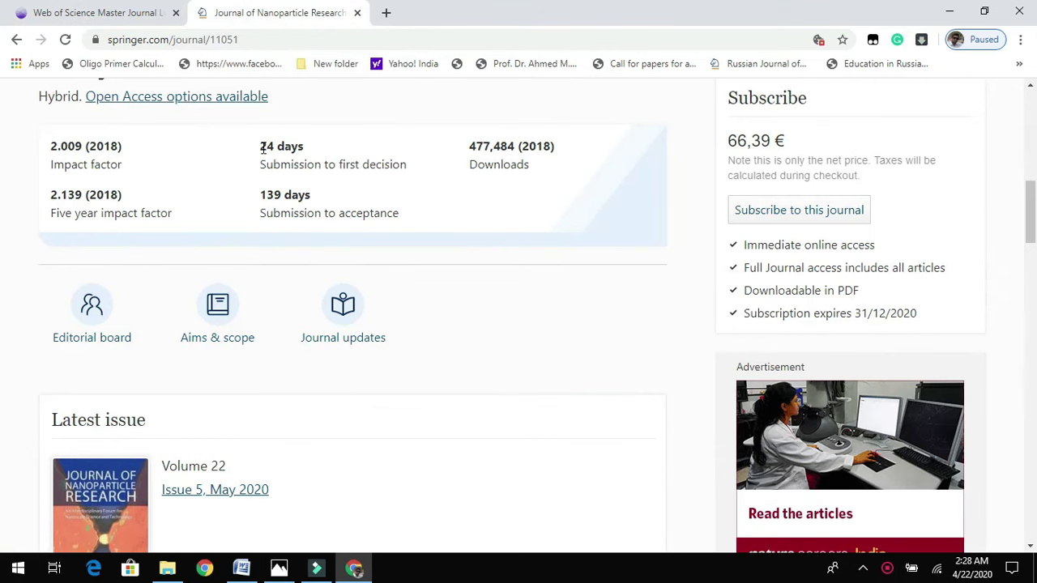
pyautogui.moveTo(261, 146); pyautogui.dragTo(306, 152)
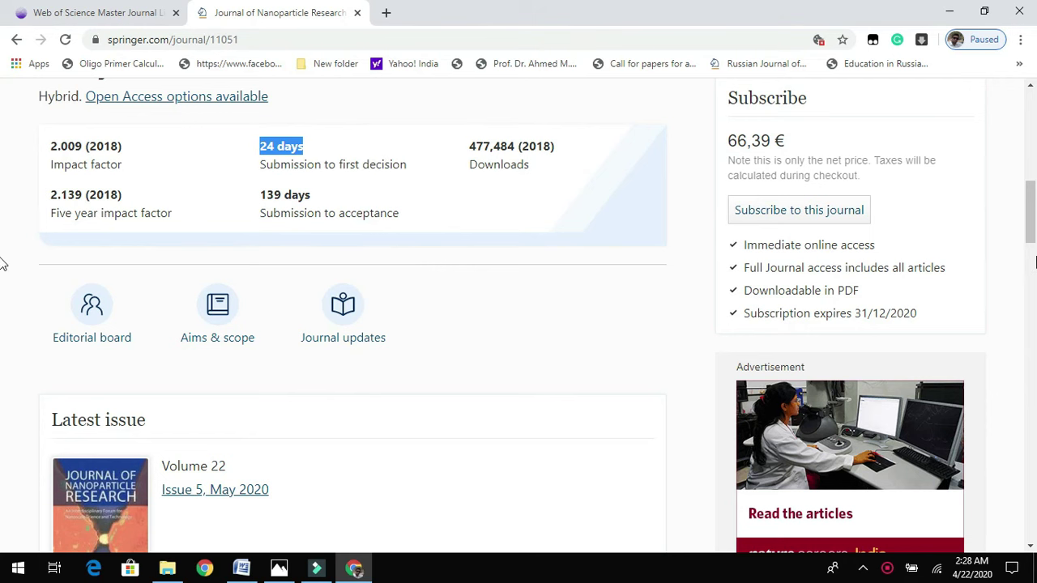
# Look over the latest articles on the journal's Springer page, and reopen the Manuscript Matcher in the Master Journal List.
pyautogui.scroll(-6, 3, 268)
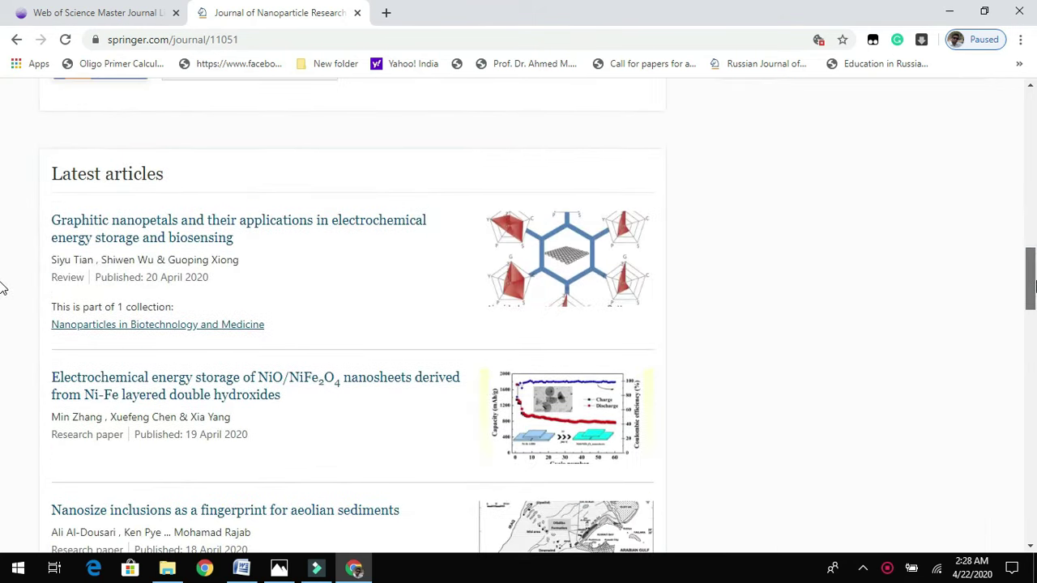
pyautogui.scroll(10, 3, 288)
pyautogui.click(127, 10)
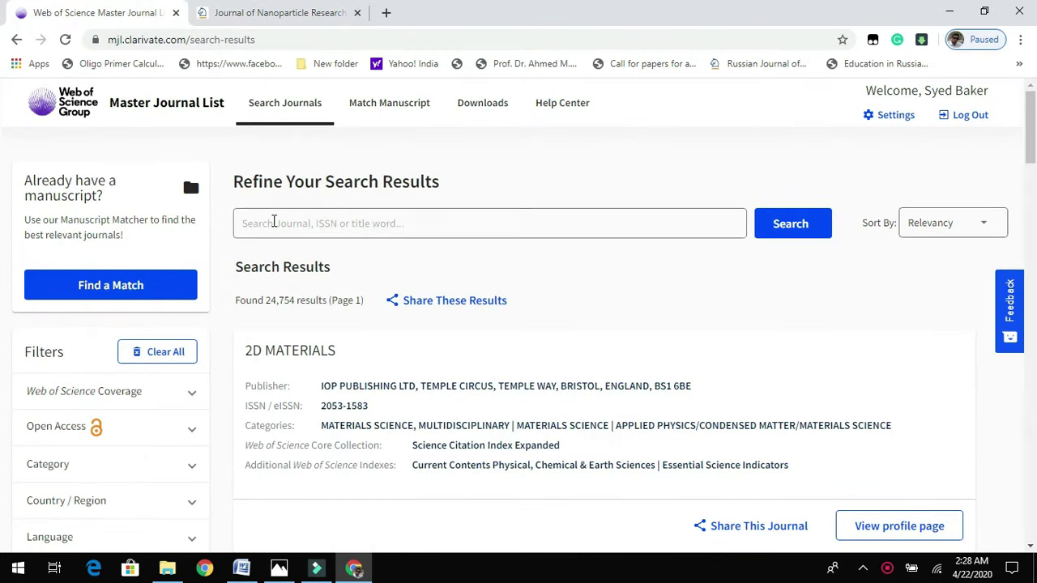
pyautogui.click(100, 290)
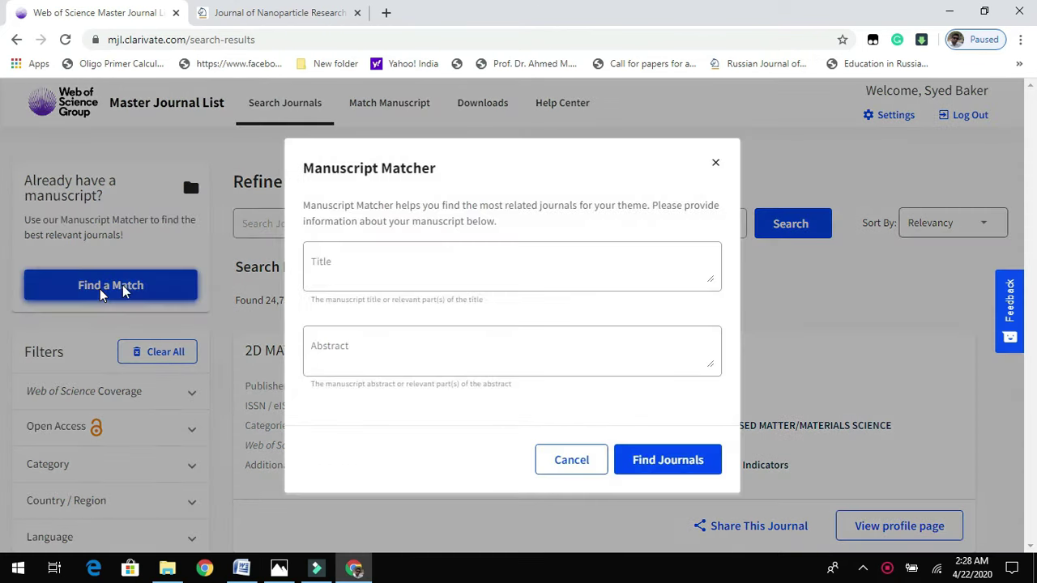
# Check the selected abstract in the Word manuscript and paste it into the Manuscript Matcher's Abstract field.
pyautogui.click(242, 568)
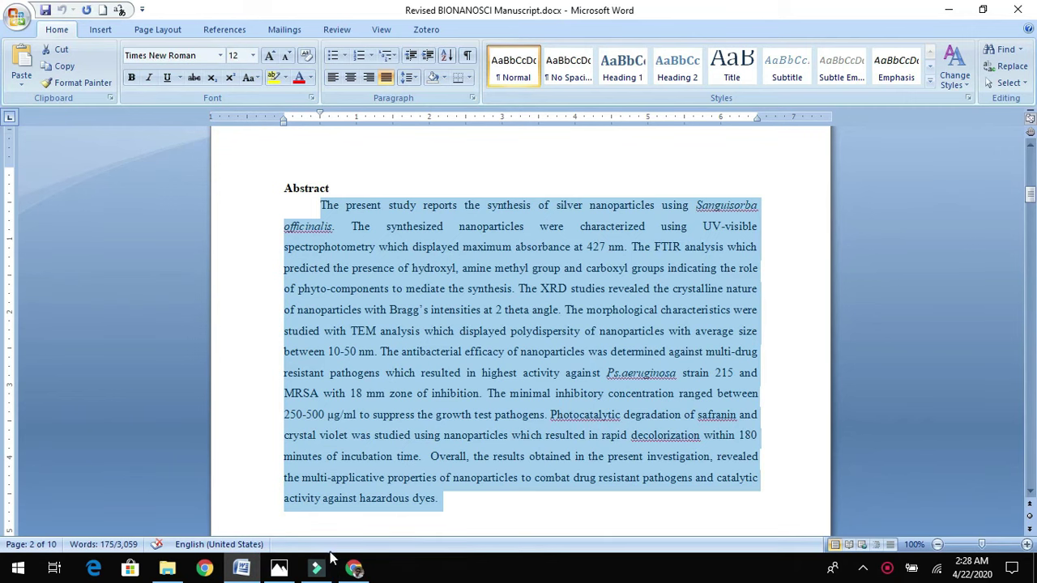
pyautogui.click(351, 569)
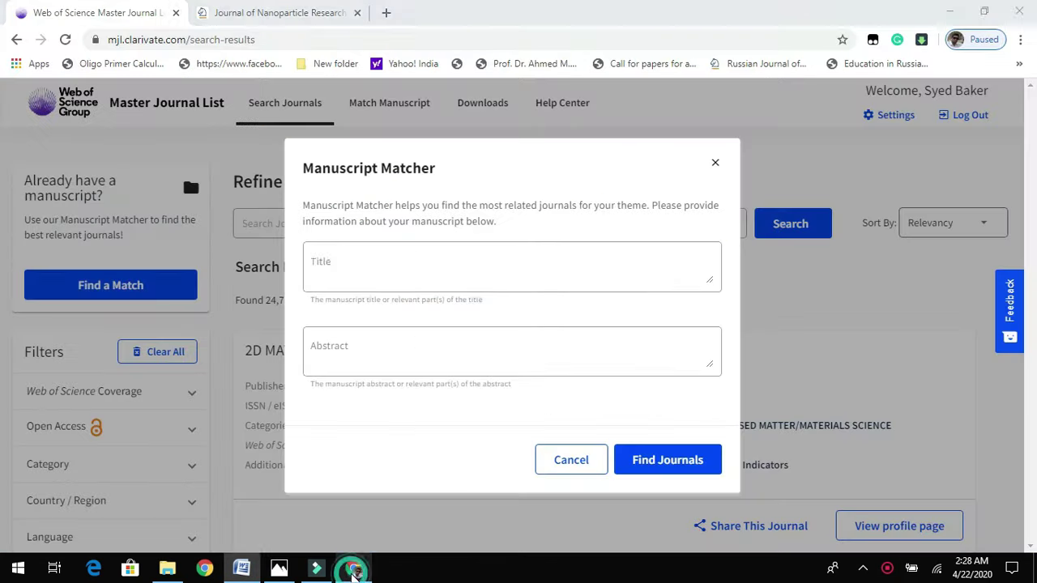
pyautogui.click(413, 343)
pyautogui.hotkey('ctrl', 'v')
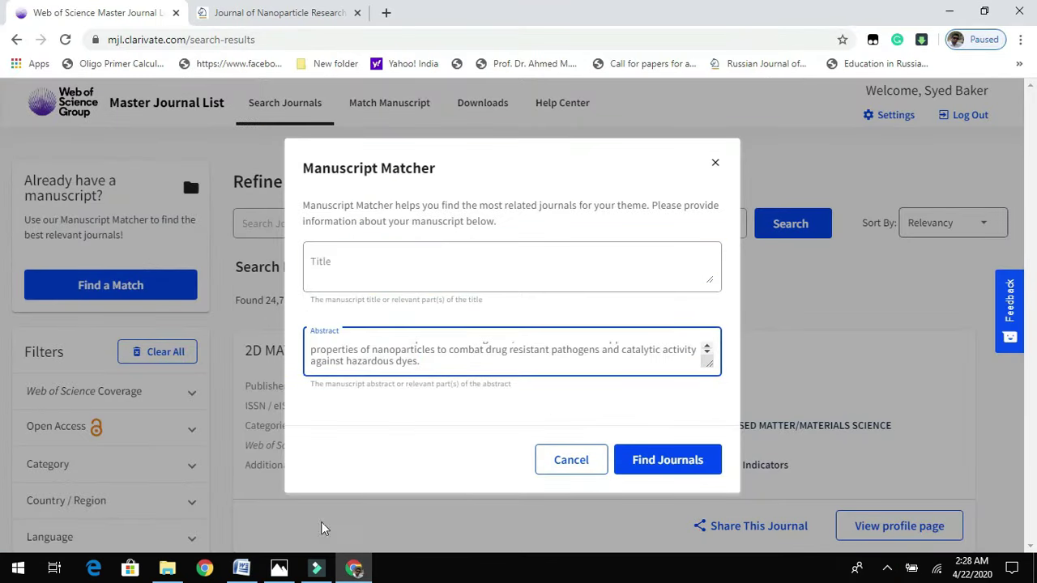
# Copy the title from the Word manuscript into the Manuscript Matcher's Title field and find matching journals.
pyautogui.click(241, 569)
pyautogui.moveTo(1030, 194); pyautogui.dragTo(1030, 159)
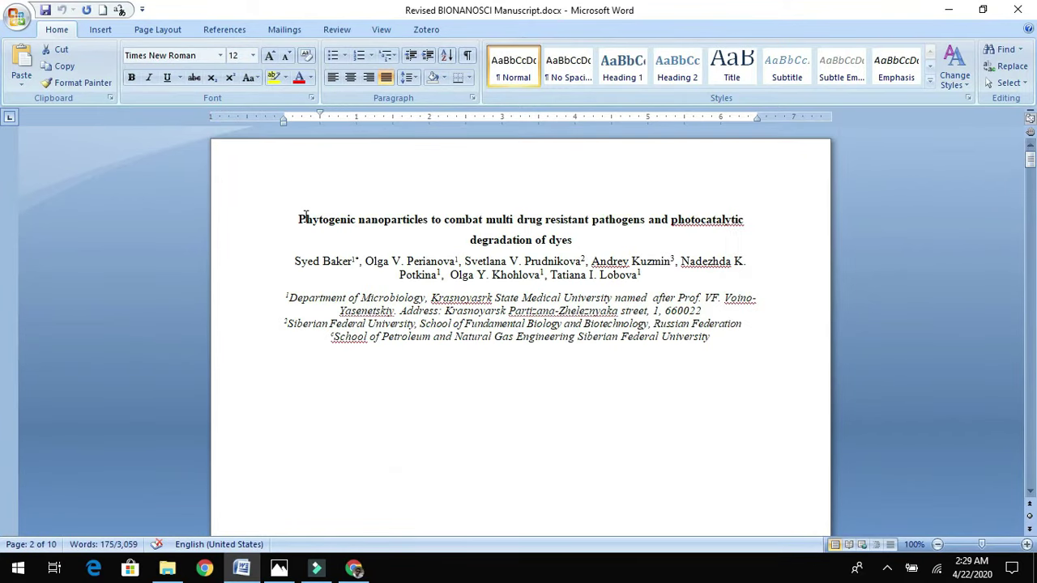
pyautogui.moveTo(297, 218); pyautogui.dragTo(567, 243)
pyautogui.hotkey('ctrl', 'c')
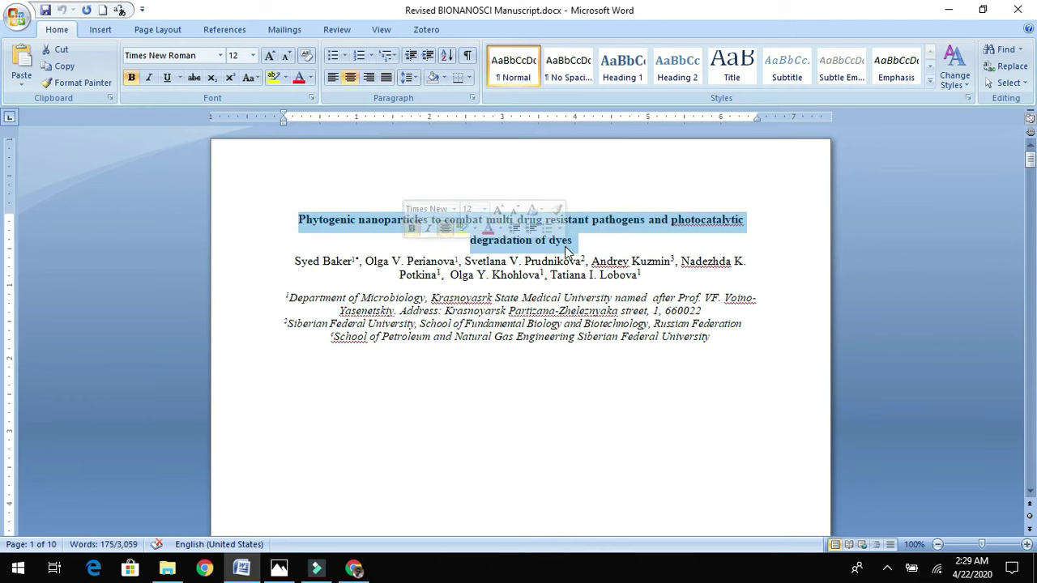
pyautogui.click(354, 569)
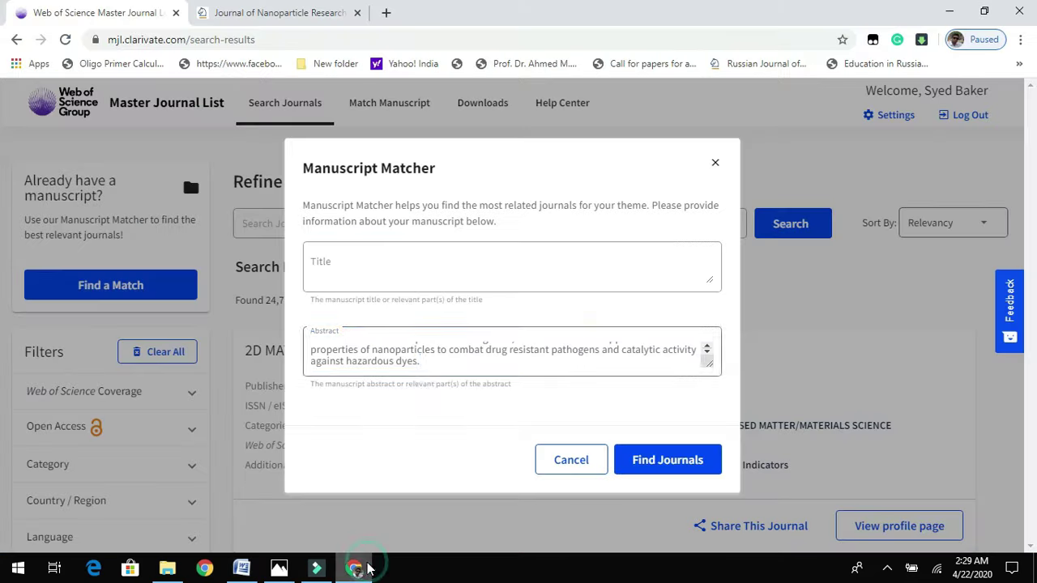
pyautogui.click(423, 266)
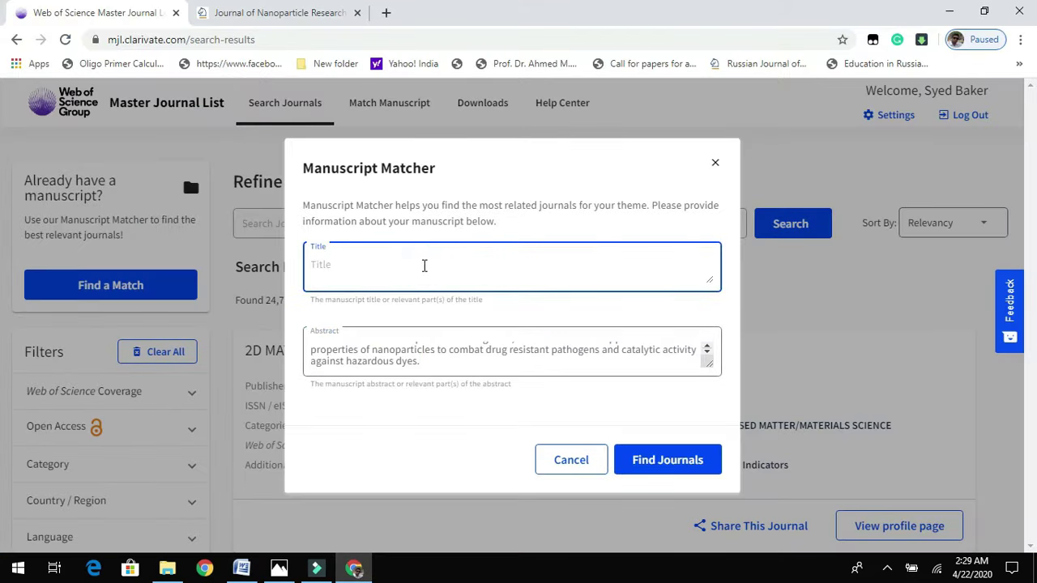
pyautogui.hotkey('ctrl', 'v')
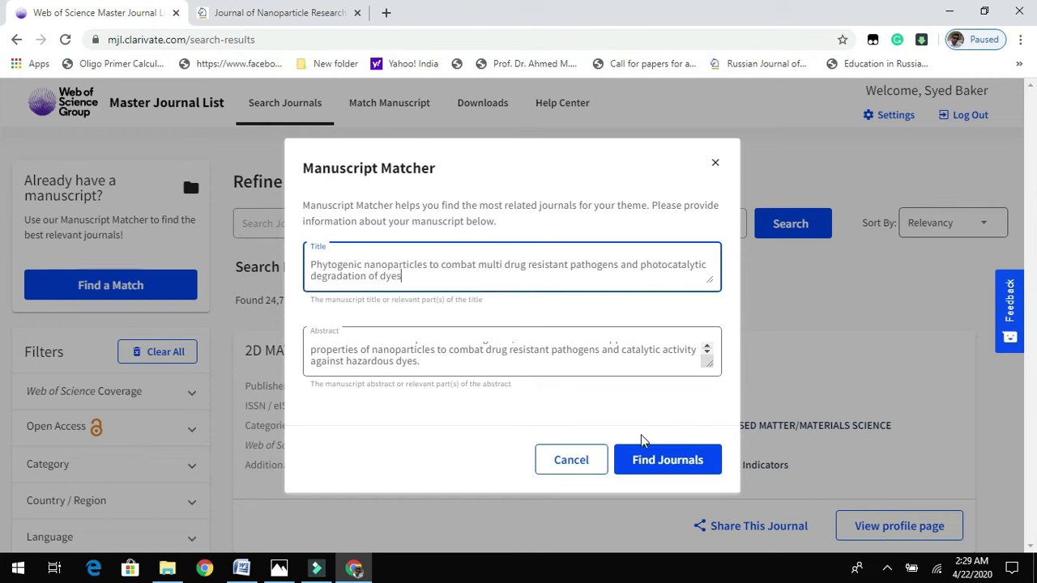
pyautogui.click(659, 462)
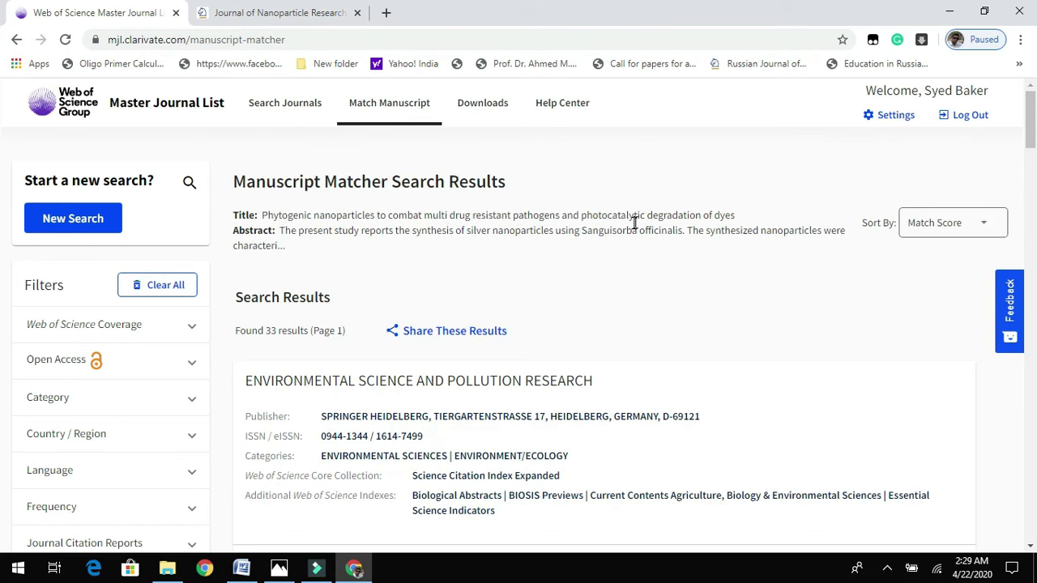
# Expand the Open Access filter and try restricting the matched journals to the CHEMISTRY, ORGANIC category, removing that category filter again.
pyautogui.moveTo(1031, 138); pyautogui.dragTo(1032, 161)
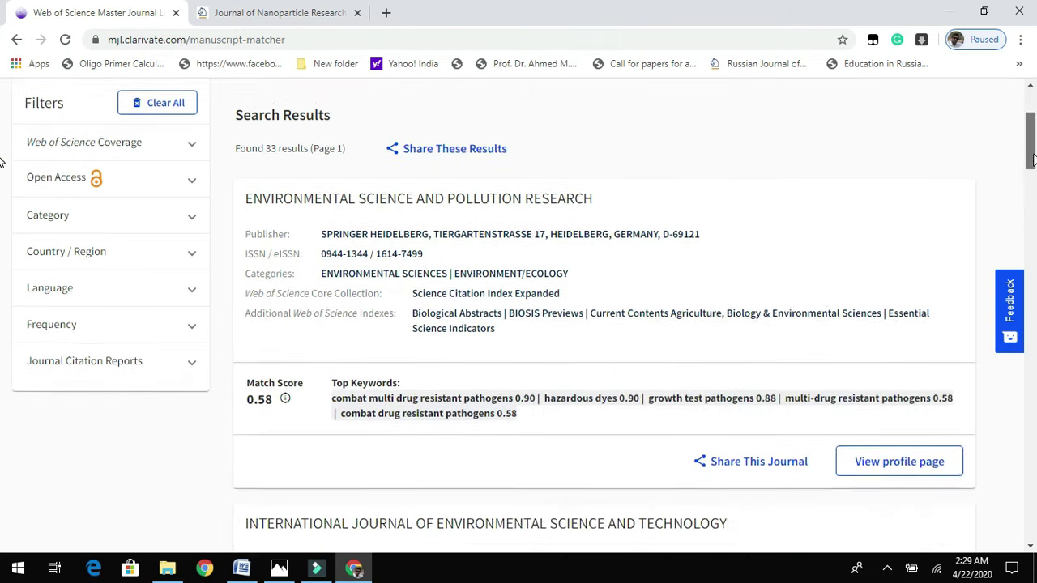
pyautogui.click(191, 178)
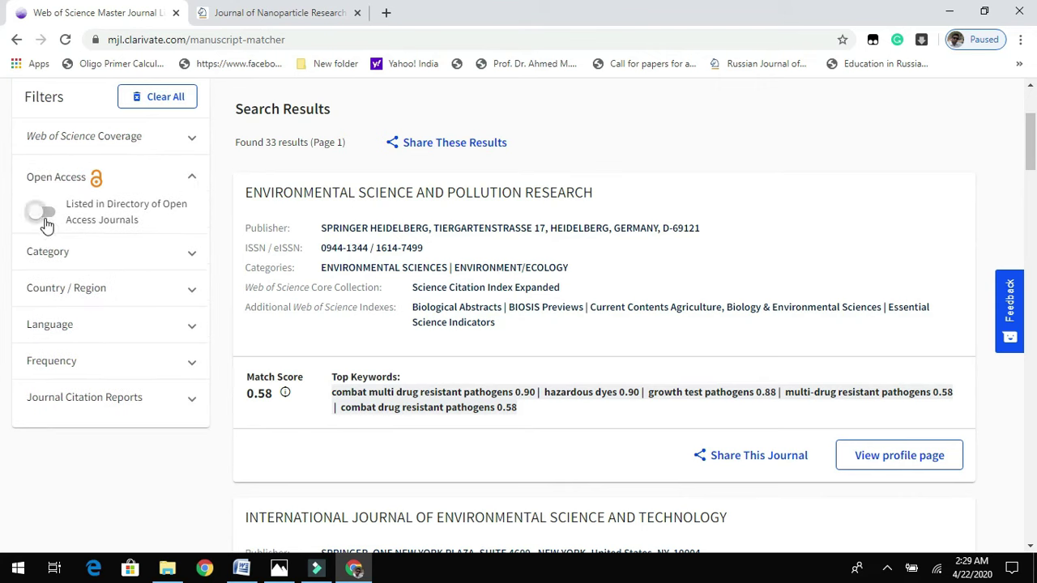
pyautogui.click(179, 259)
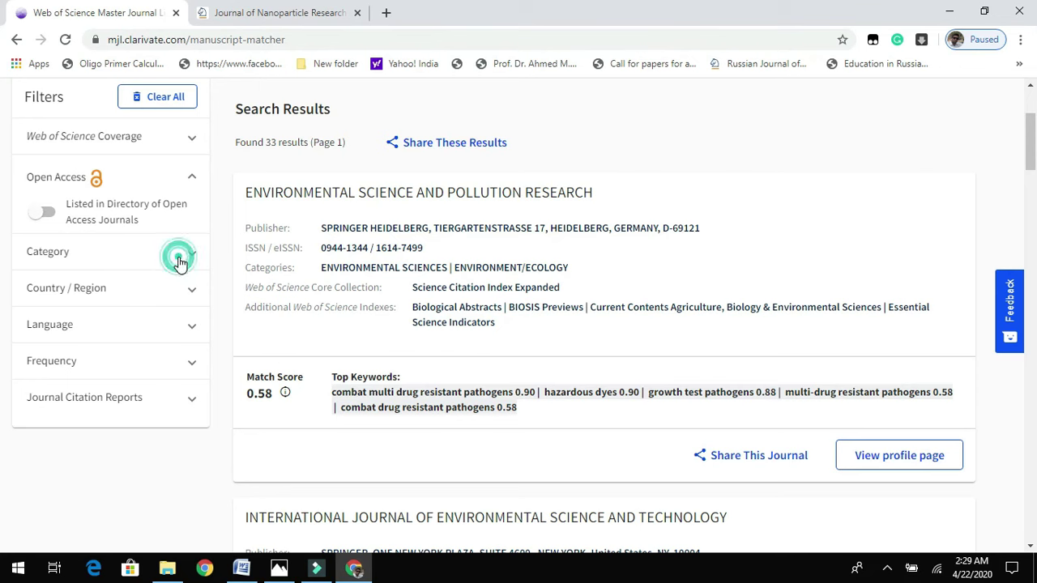
pyautogui.click(127, 302)
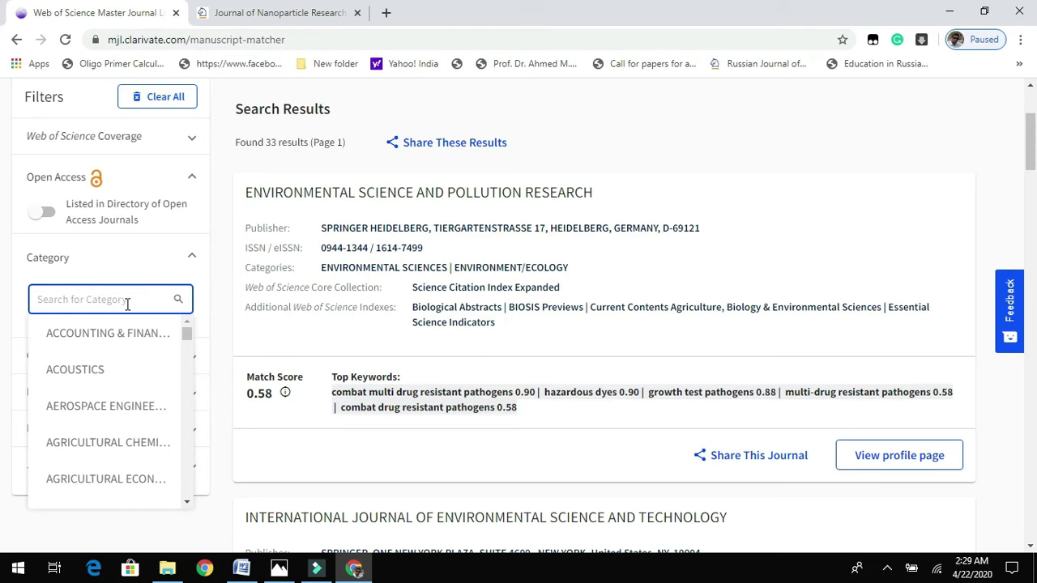
pyautogui.click(185, 340)
pyautogui.moveTo(185, 341); pyautogui.dragTo(188, 366)
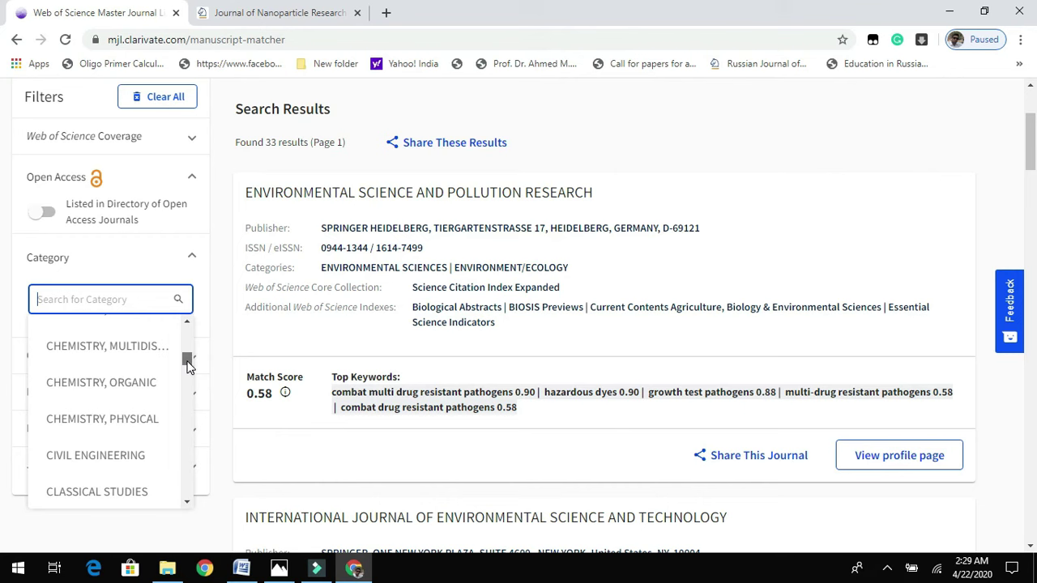
pyautogui.click(151, 387)
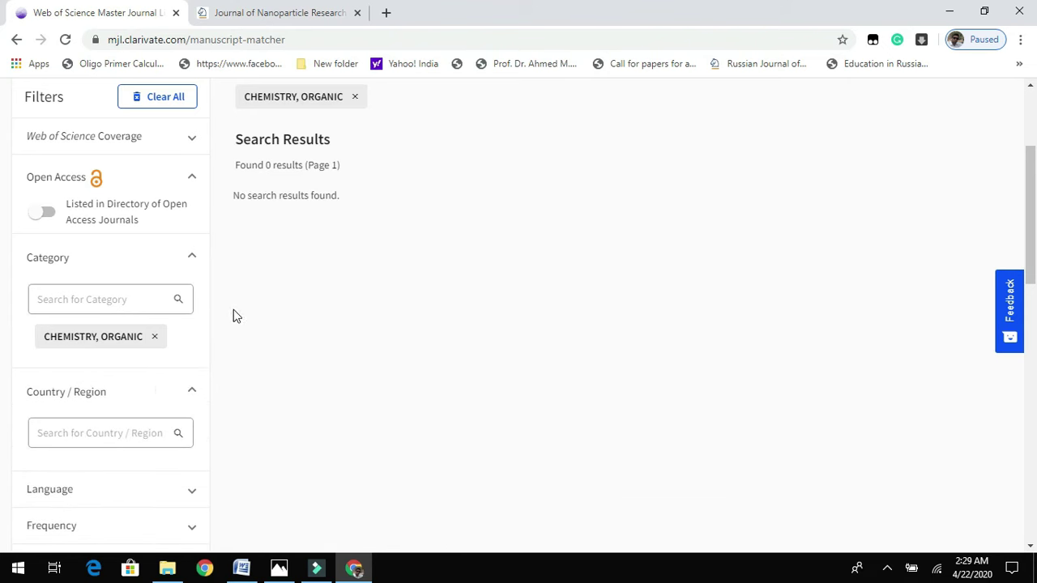
pyautogui.click(355, 98)
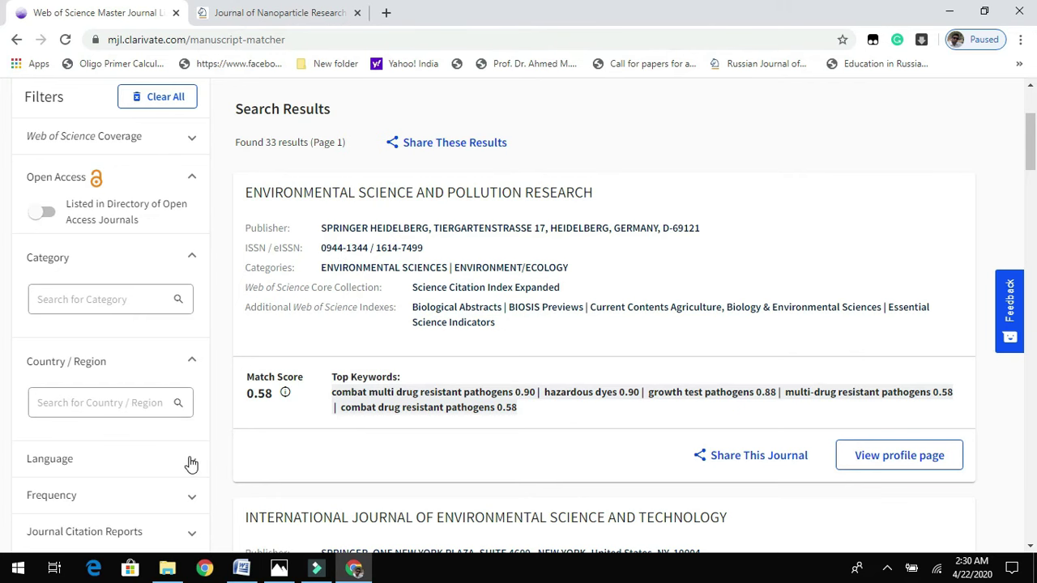
# Examine the options of the Frequency and Journal Citation Reports filters, and clear all filters.
pyautogui.moveTo(1032, 138); pyautogui.dragTo(1033, 164)
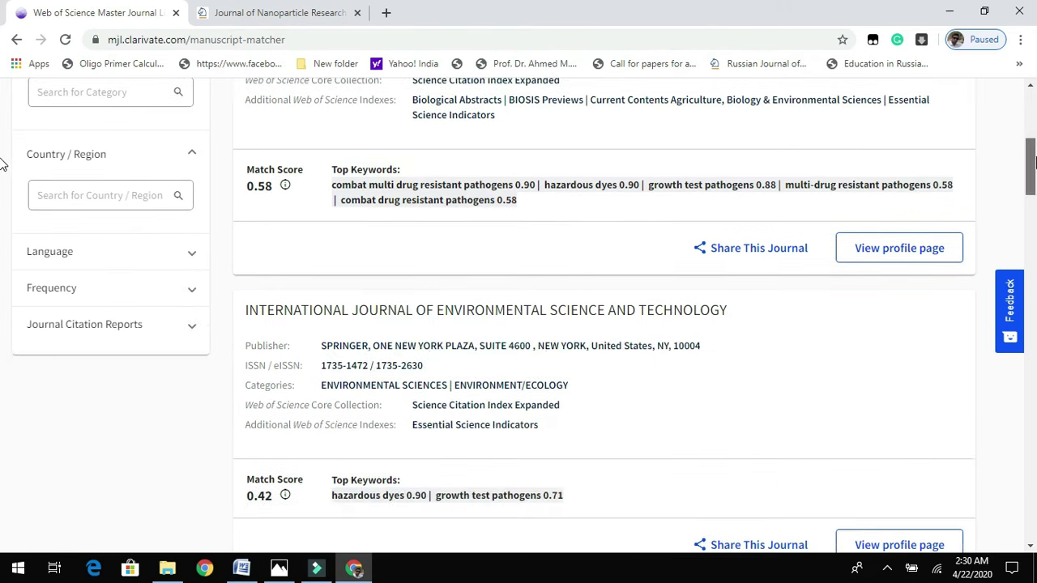
pyautogui.click(190, 295)
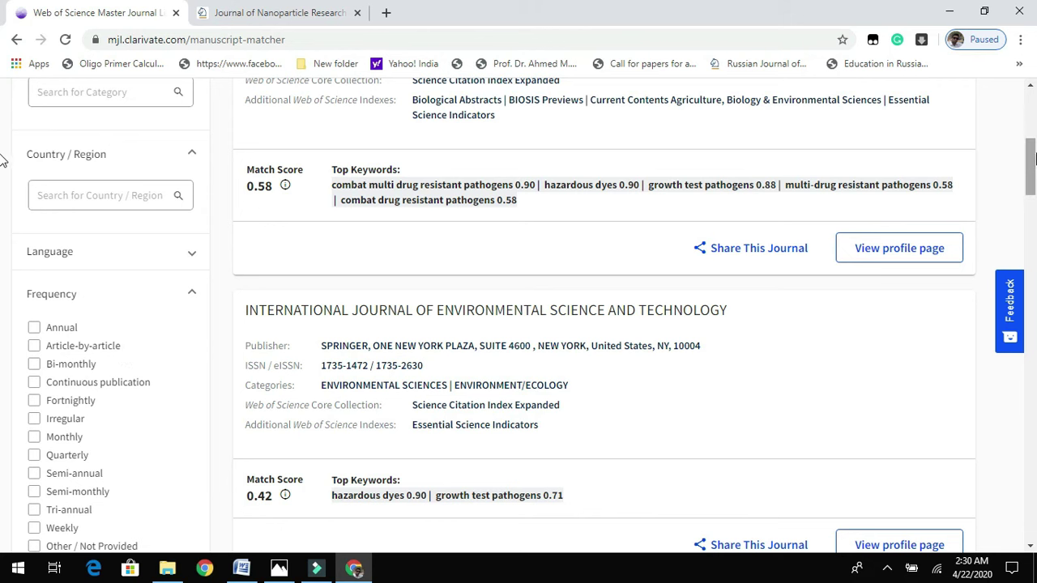
pyautogui.moveTo(1032, 160); pyautogui.dragTo(1031, 193)
pyautogui.click(194, 315)
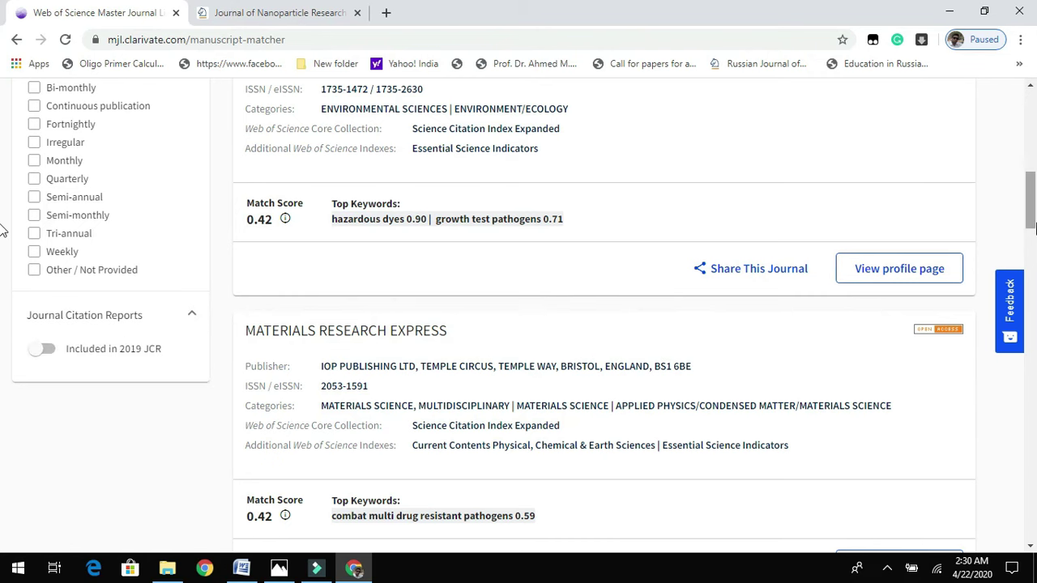
pyautogui.moveTo(1032, 214); pyautogui.dragTo(1029, 133)
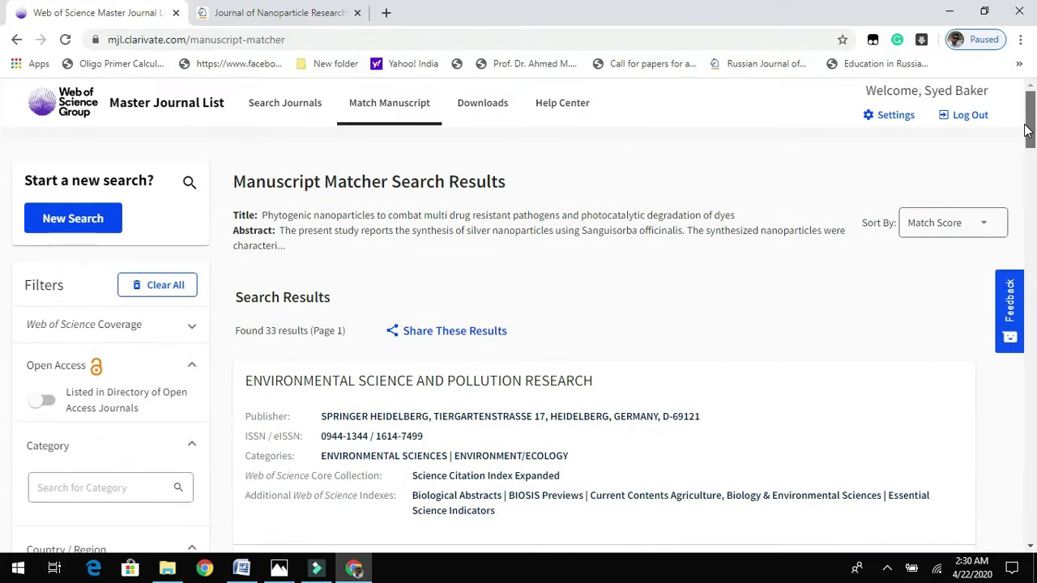
pyautogui.click(148, 289)
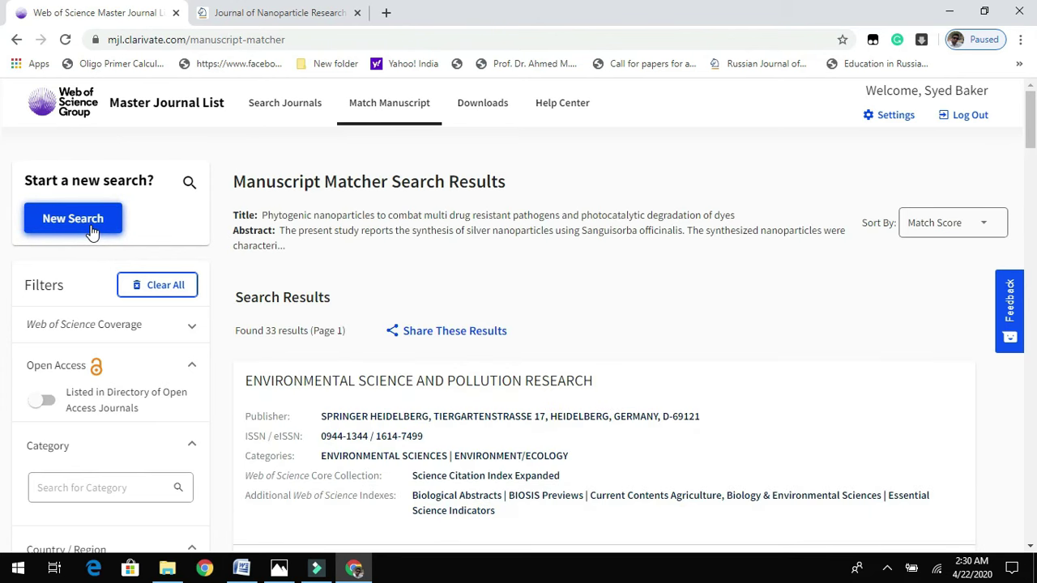
pyautogui.click(1031, 121)
pyautogui.moveTo(1030, 122); pyautogui.dragTo(1033, 87)
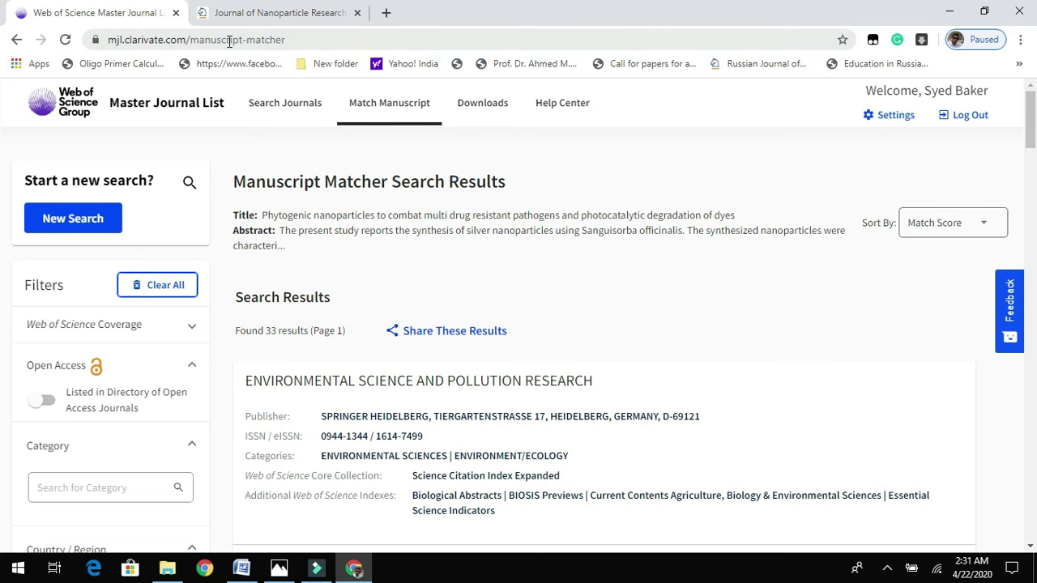
pyautogui.click(280, 569)
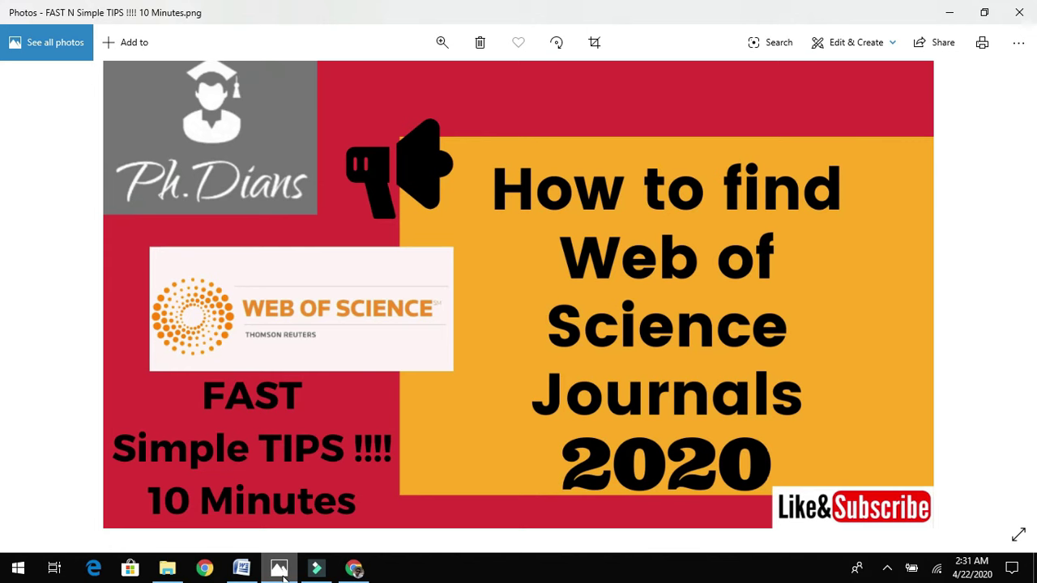
pyautogui.click(890, 571)
pyautogui.click(904, 538)
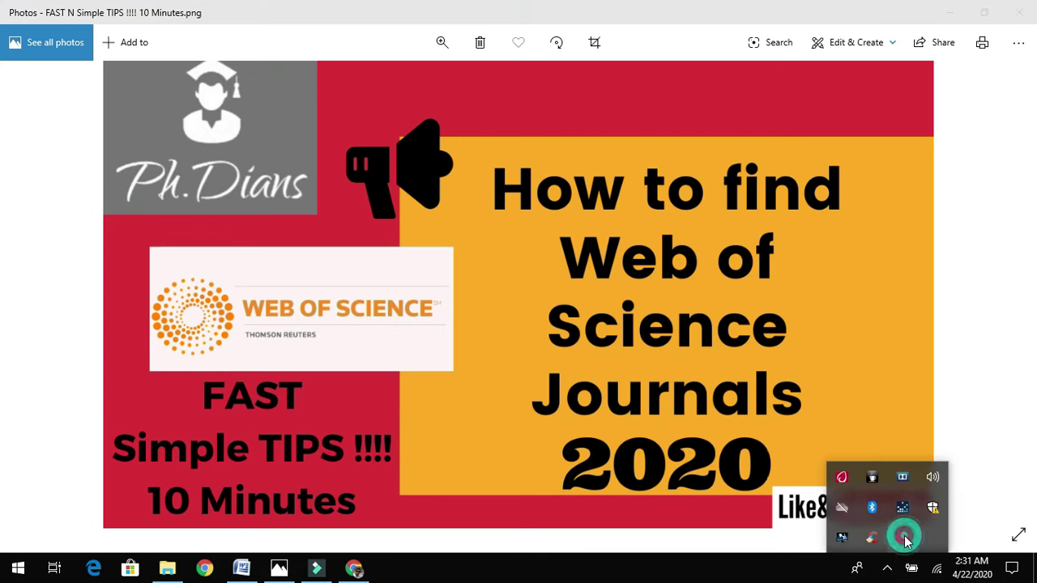